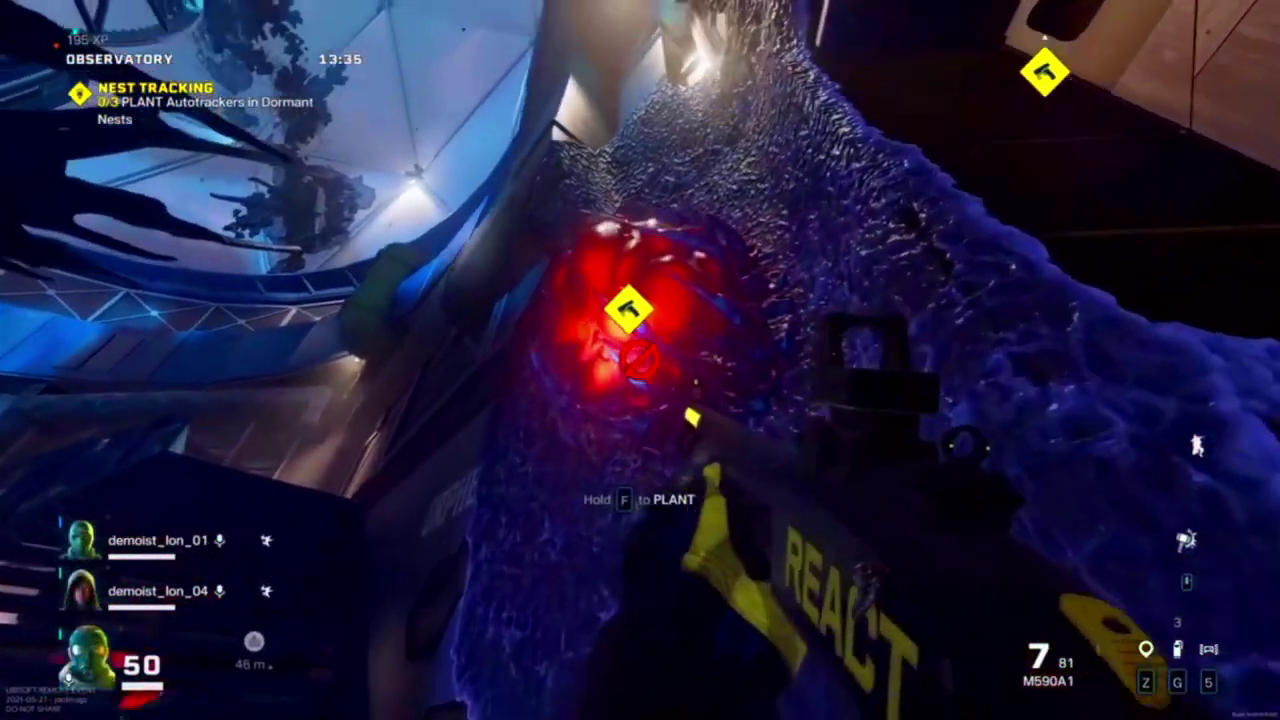
Plant the autotracker in the dormant nest and move out of the gas into the dark room
key("f")
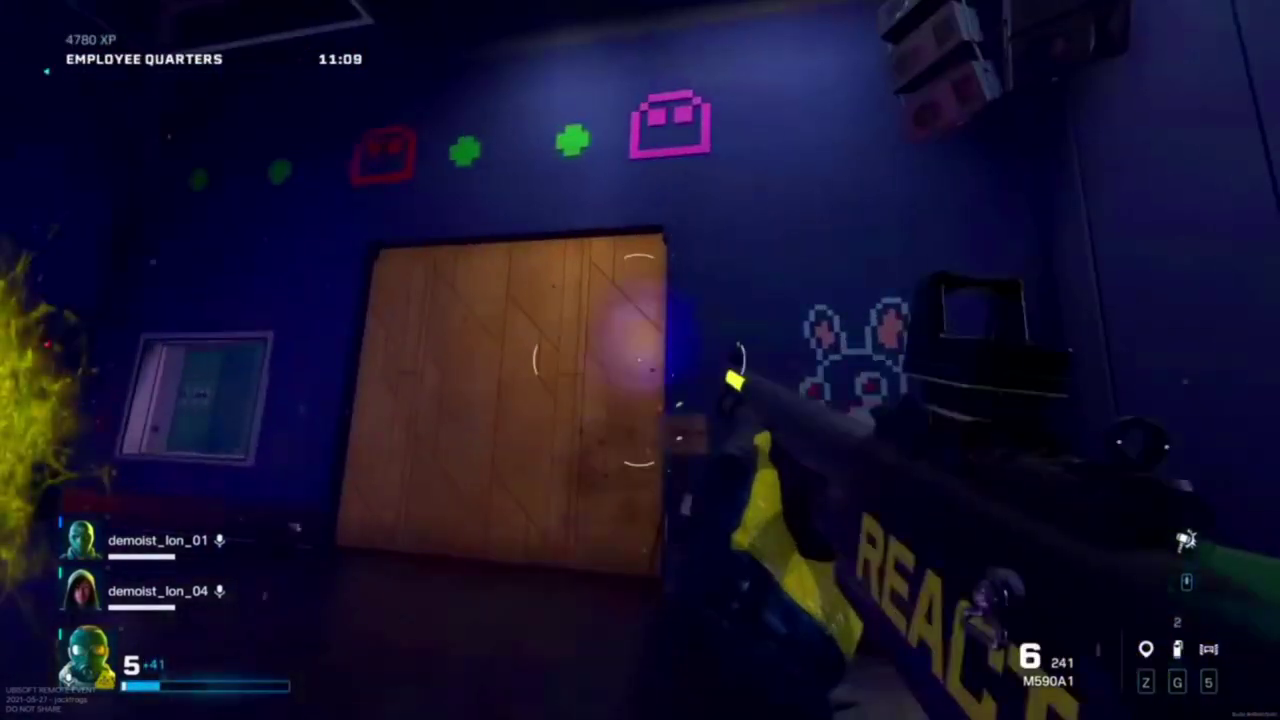
key("w")
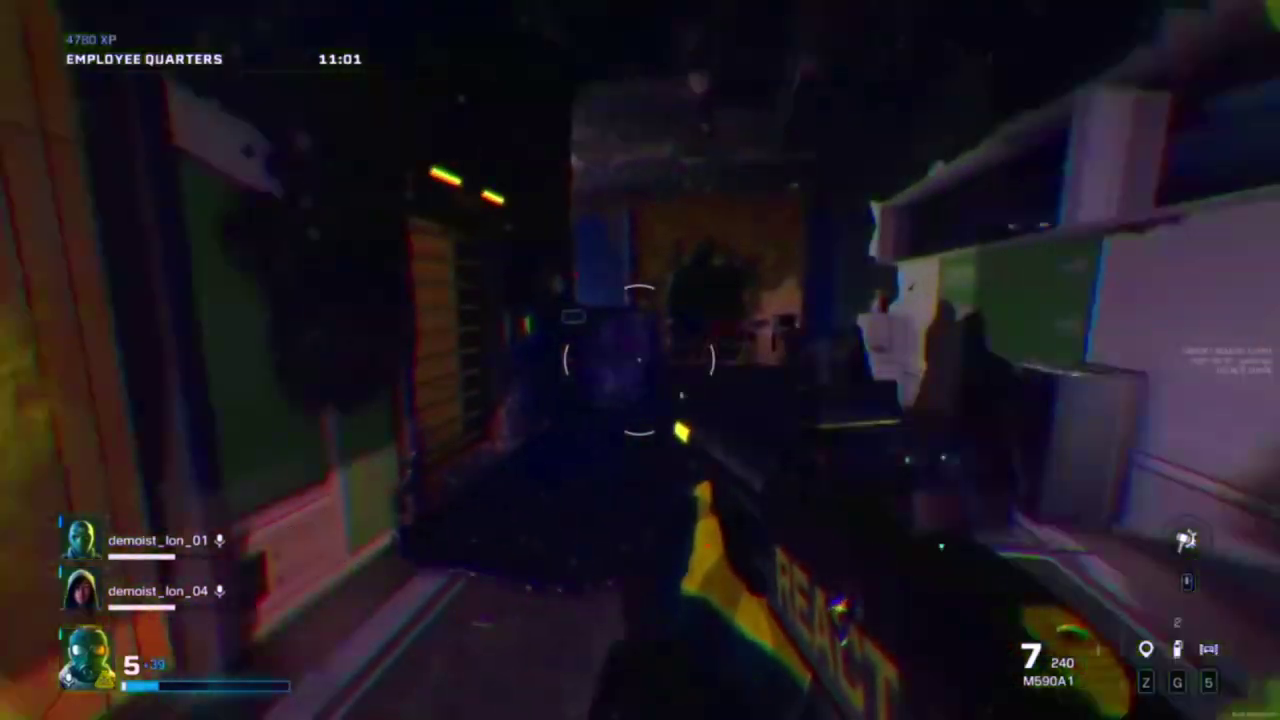
Shoot the red nests while advancing through the corridor into the lit red room
key("w")
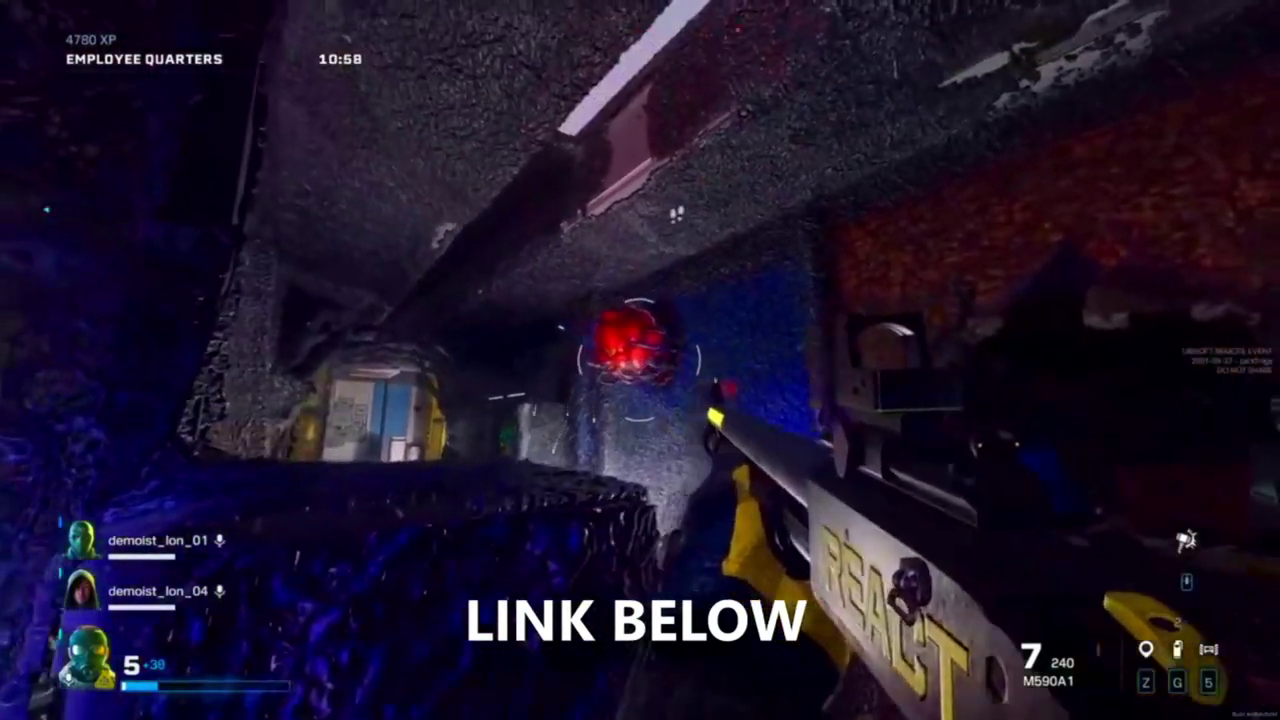
left_click(640, 360)
key("w")
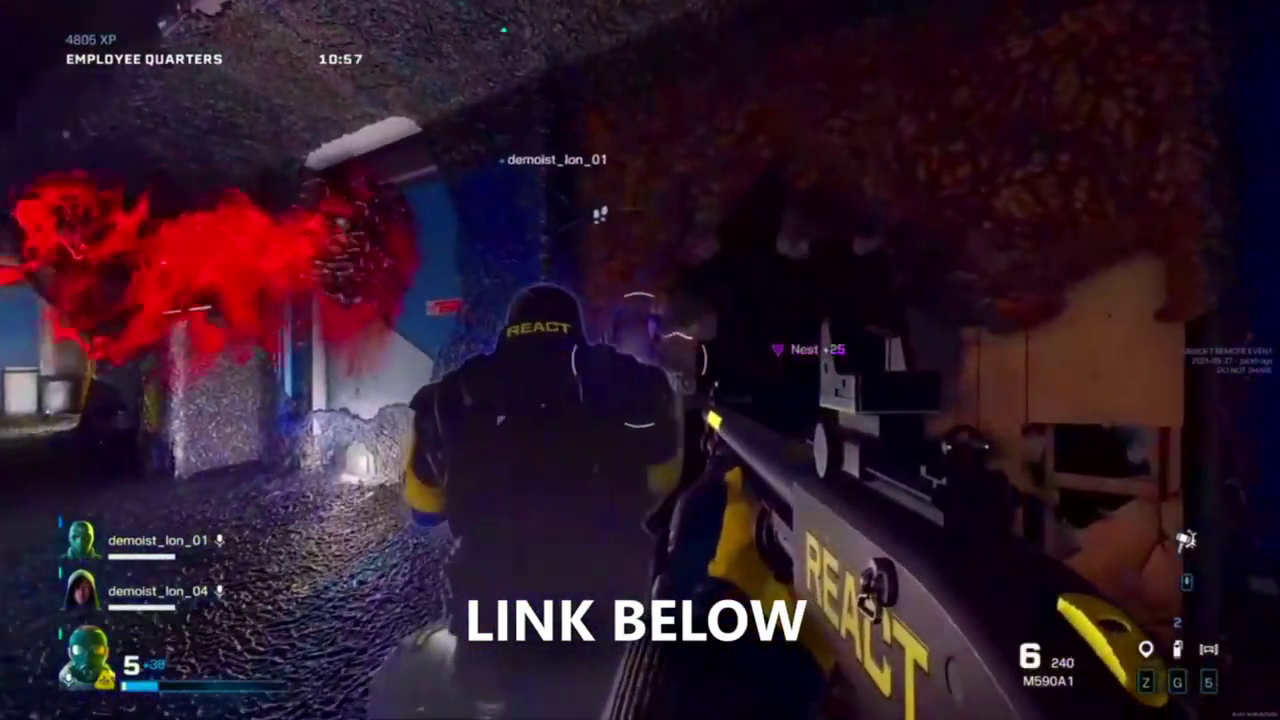
key("w")
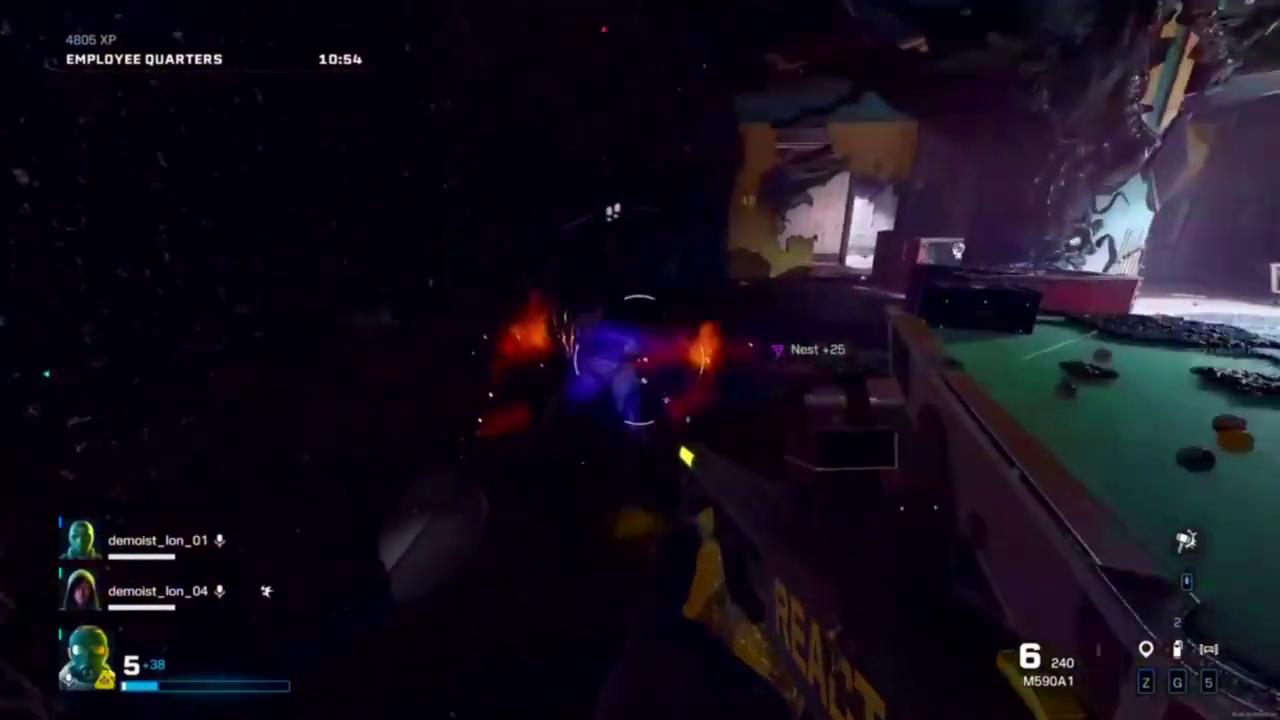
left_click(640, 360)
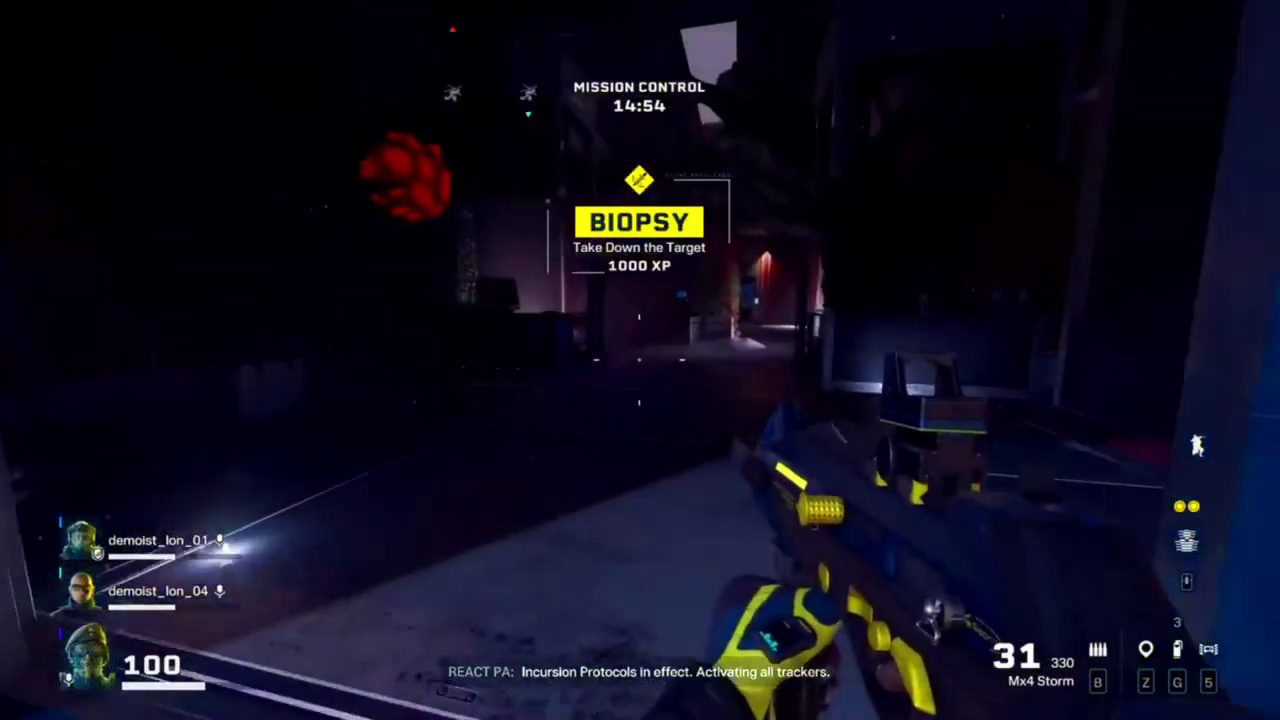
key("w")
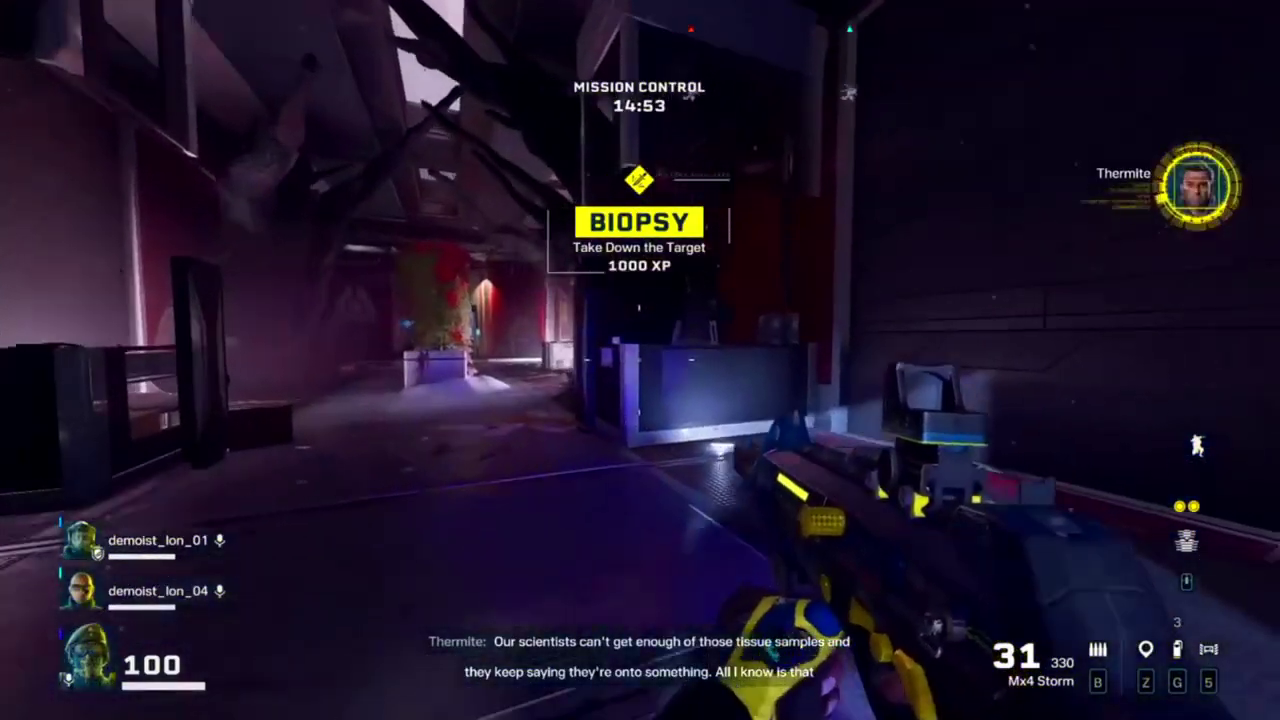
key("w")
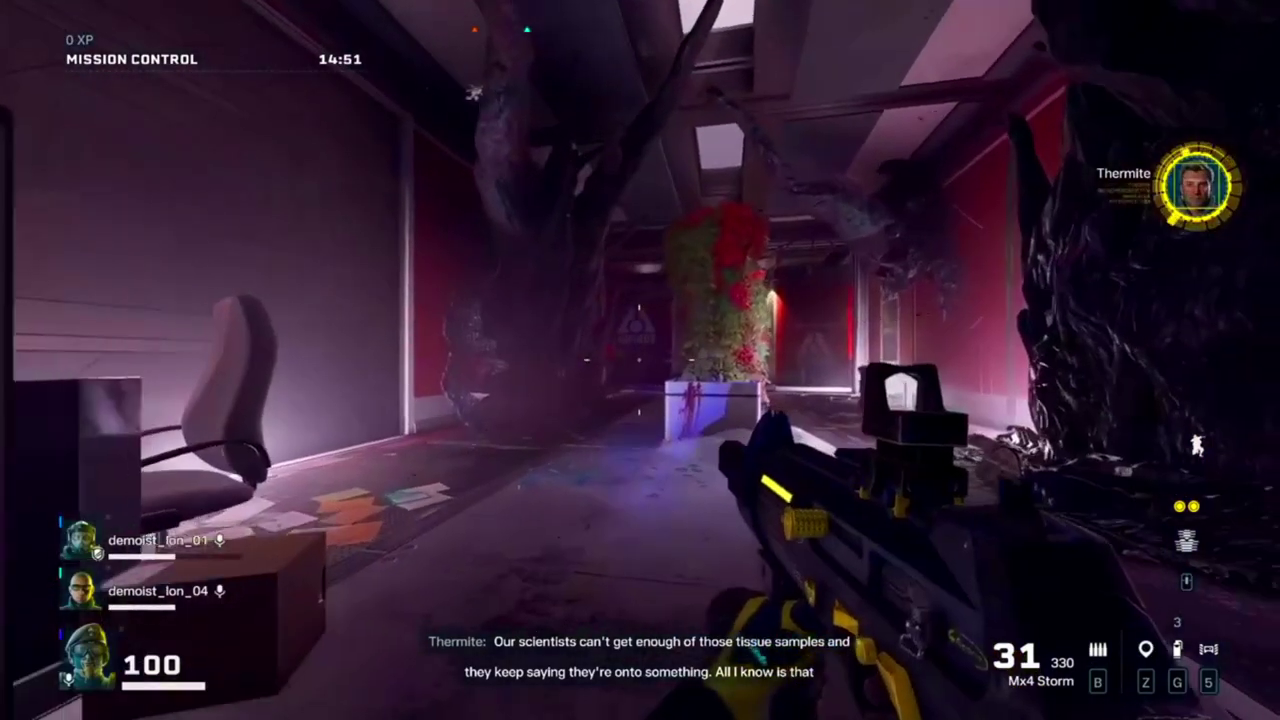
scroll(762, 340, "down", 5)
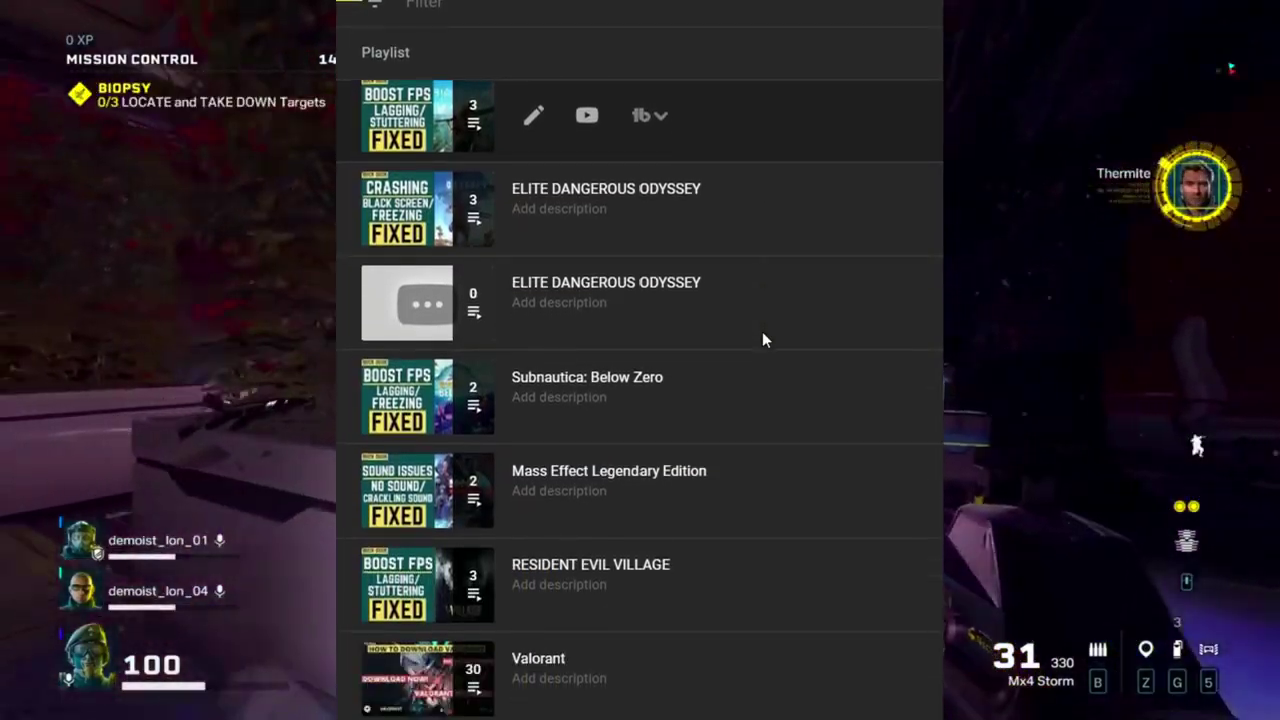
scroll(762, 340, "down", 5)
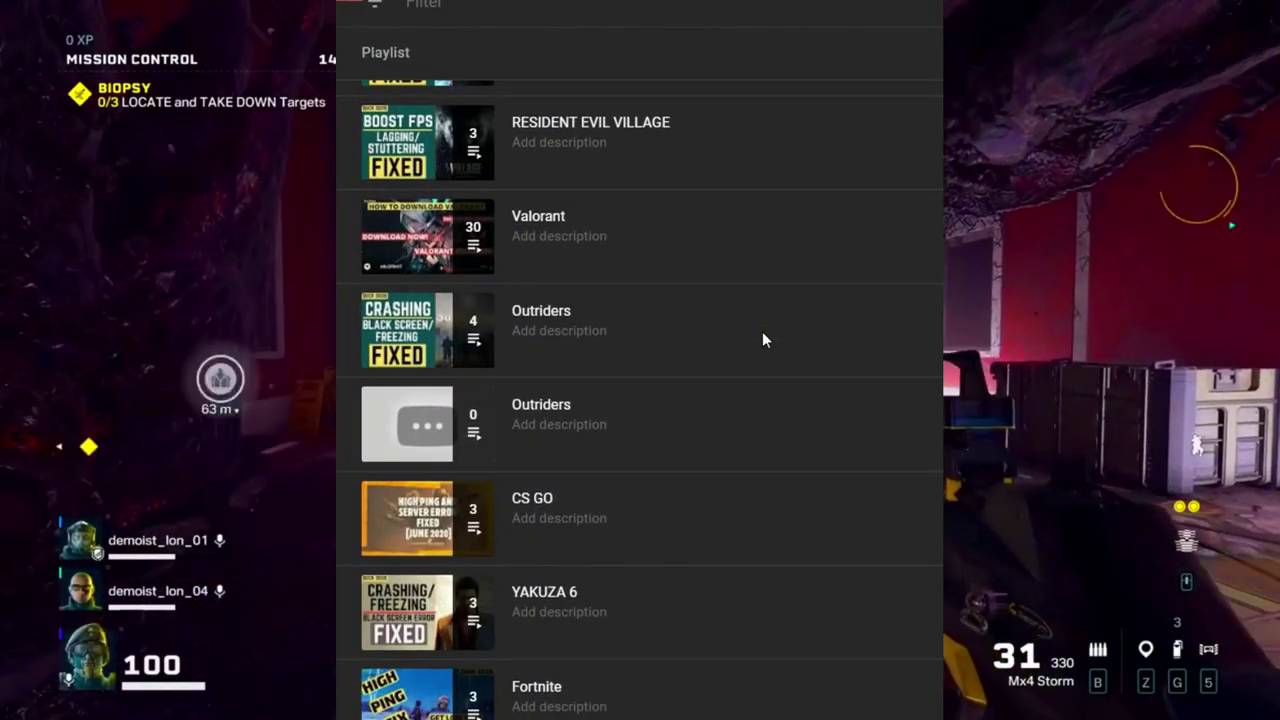
scroll(762, 340, "down", 8)
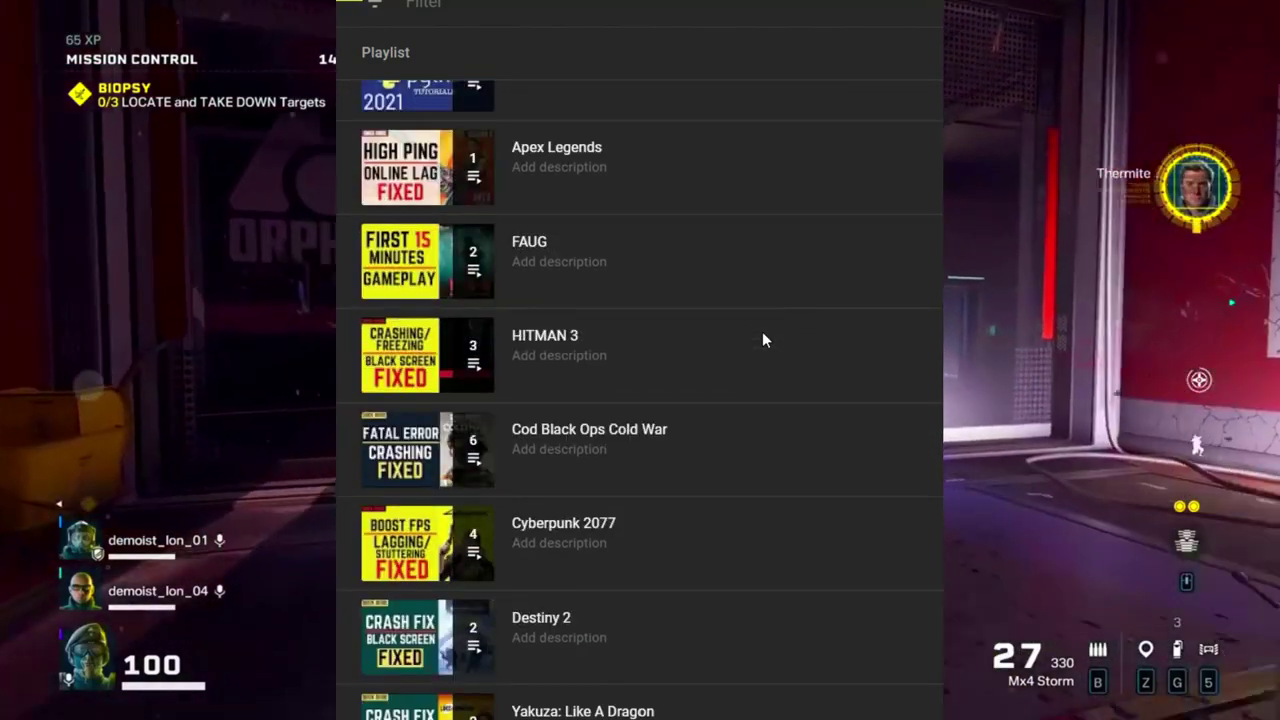
scroll(762, 340, "down", 10)
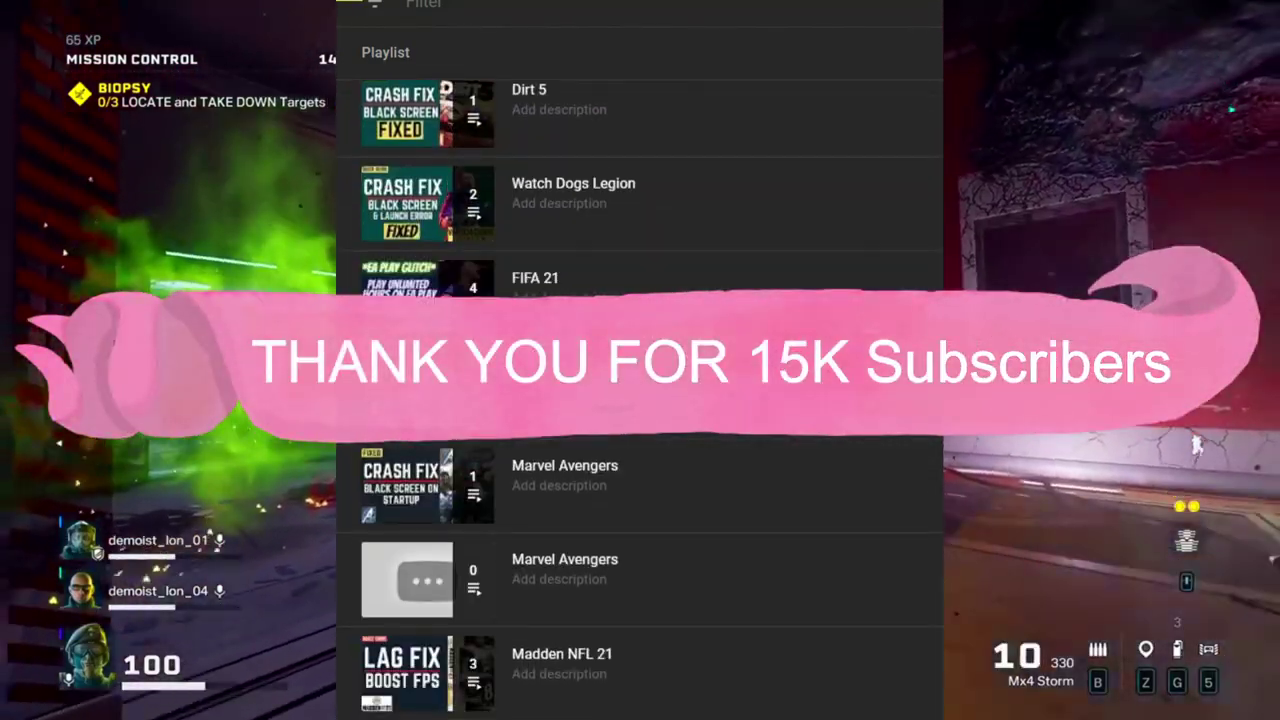
scroll(762, 340, "down", 8)
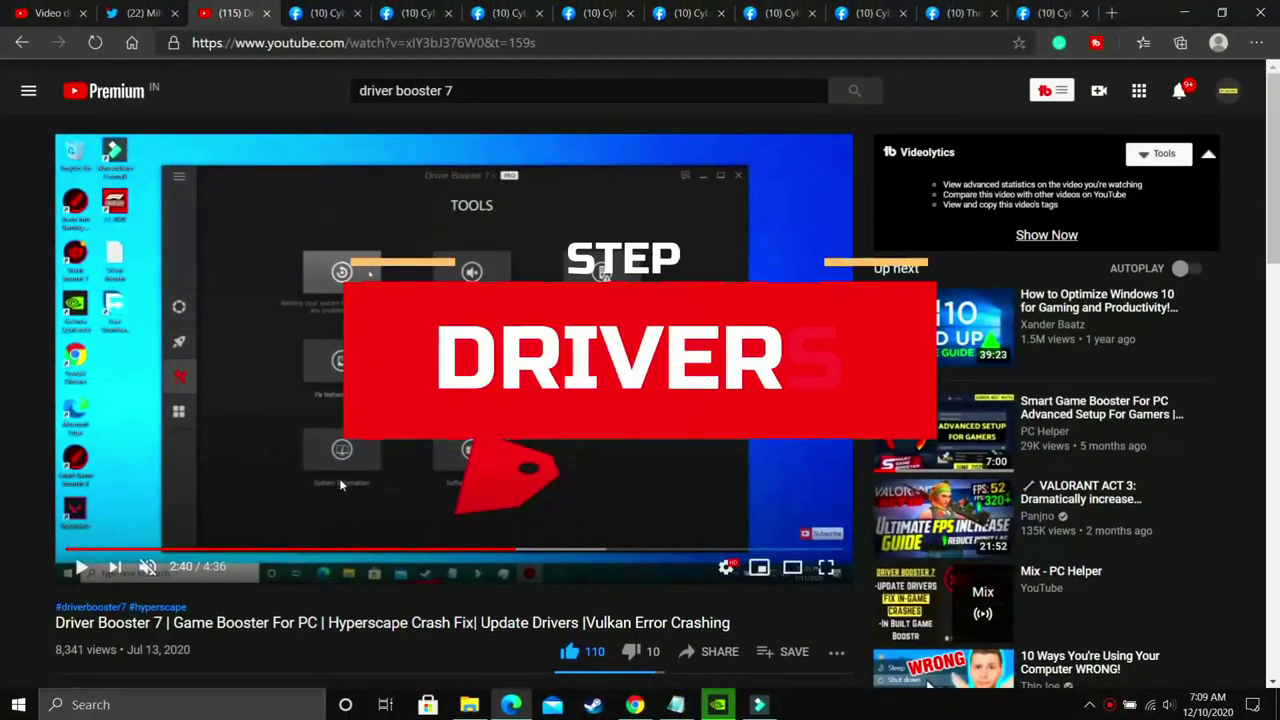
Seek the Driver Booster 7 video ahead to about 2:22
scroll(339, 478, "down", 1)
scroll(343, 484, "up", 1)
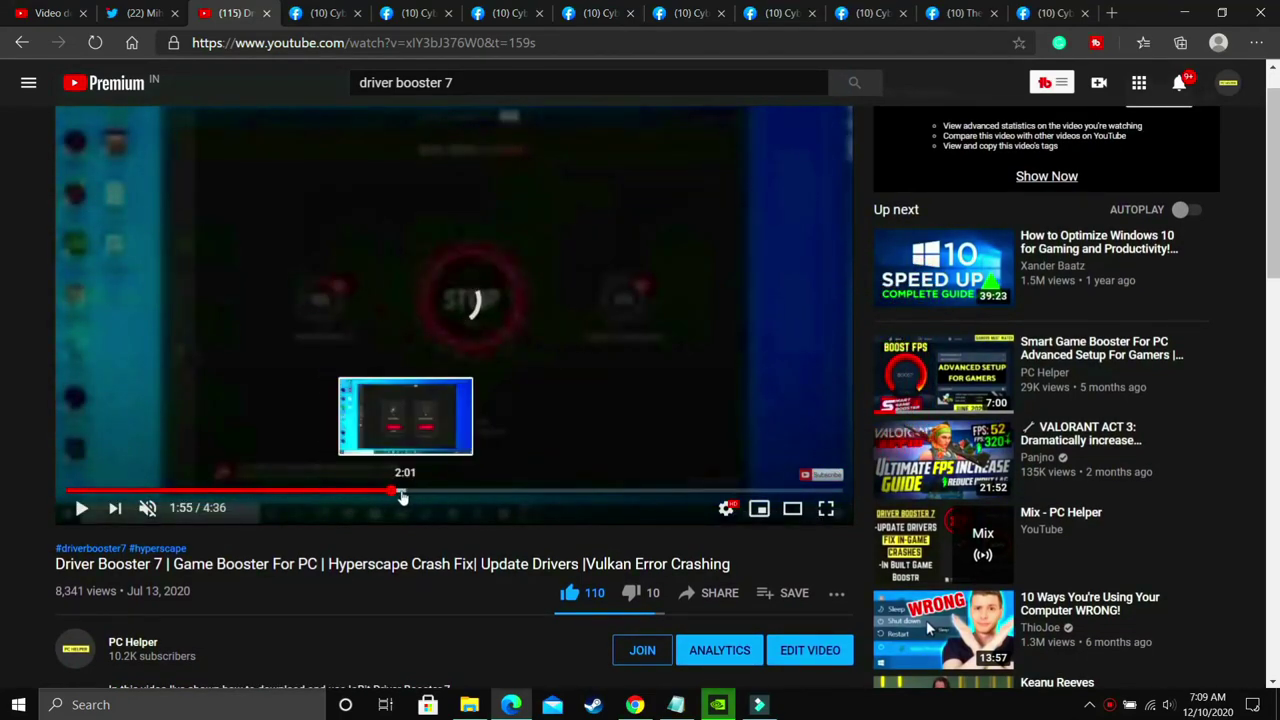
scroll(501, 381, "up", 1)
scroll(501, 388, "up", 1)
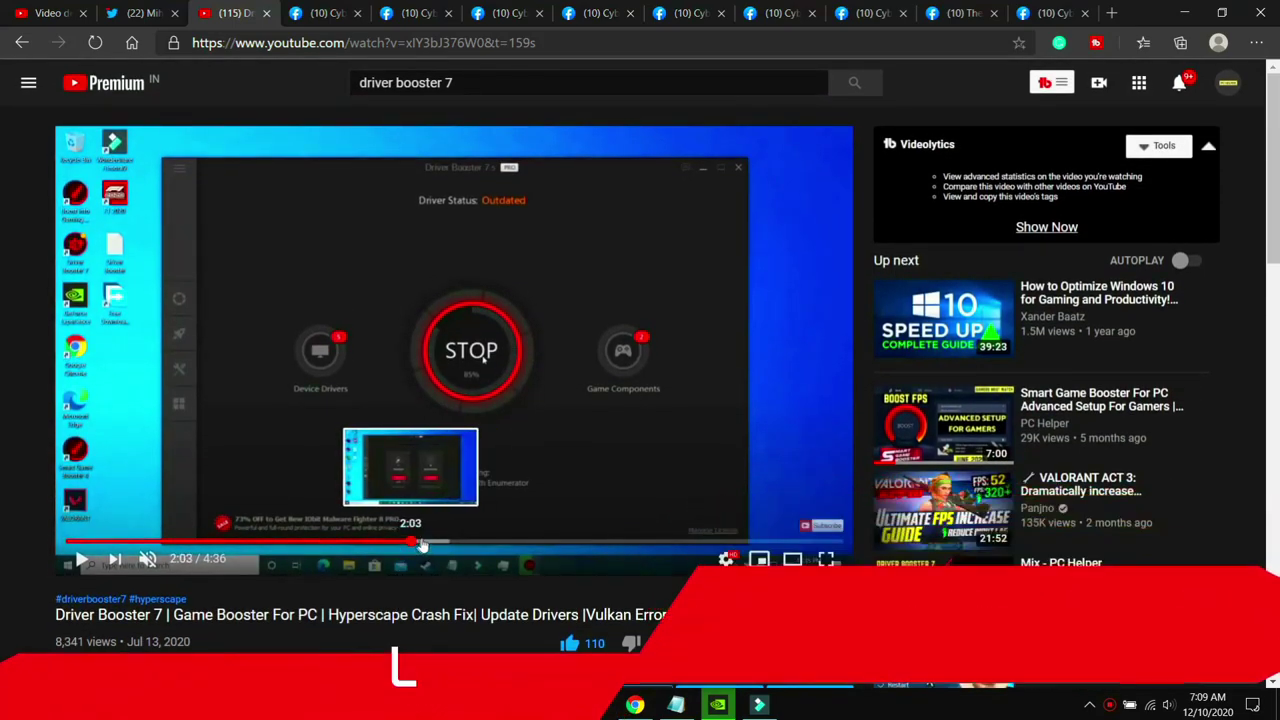
left_click_drag(410, 547, 604, 540)
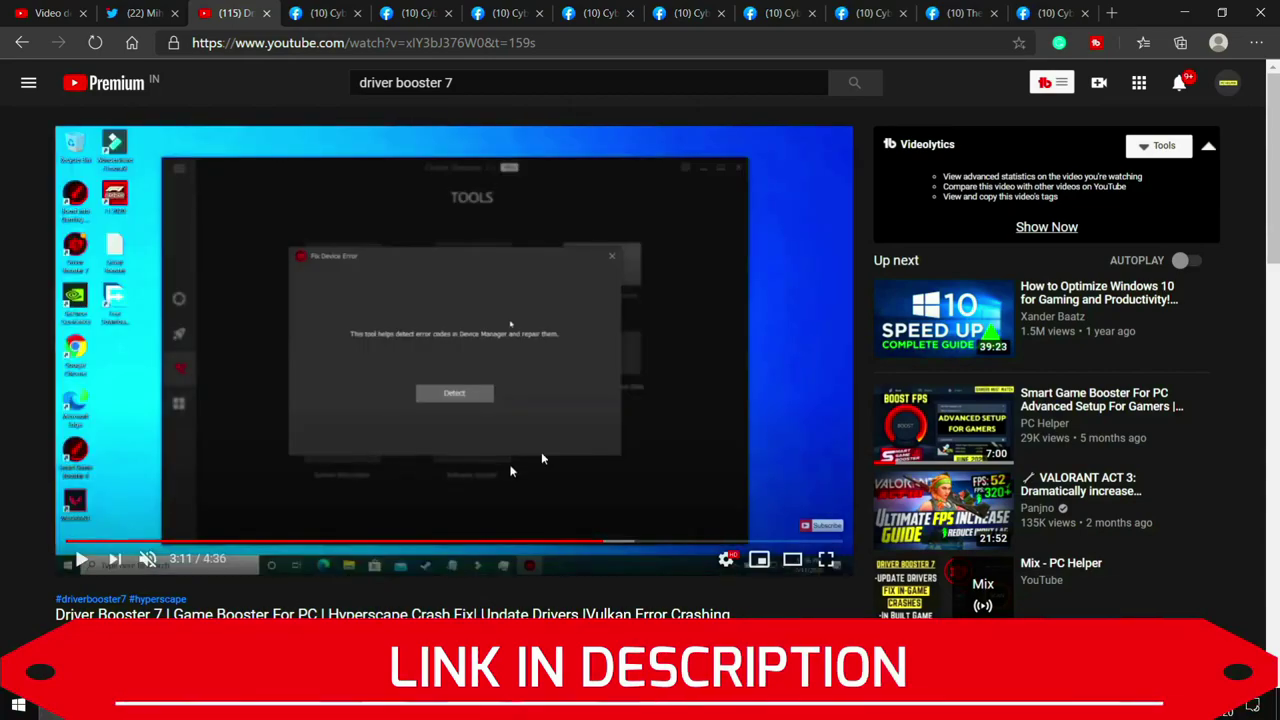
Skip the video further to 3:25, then 3:38, and lower the system volume
left_click(645, 541)
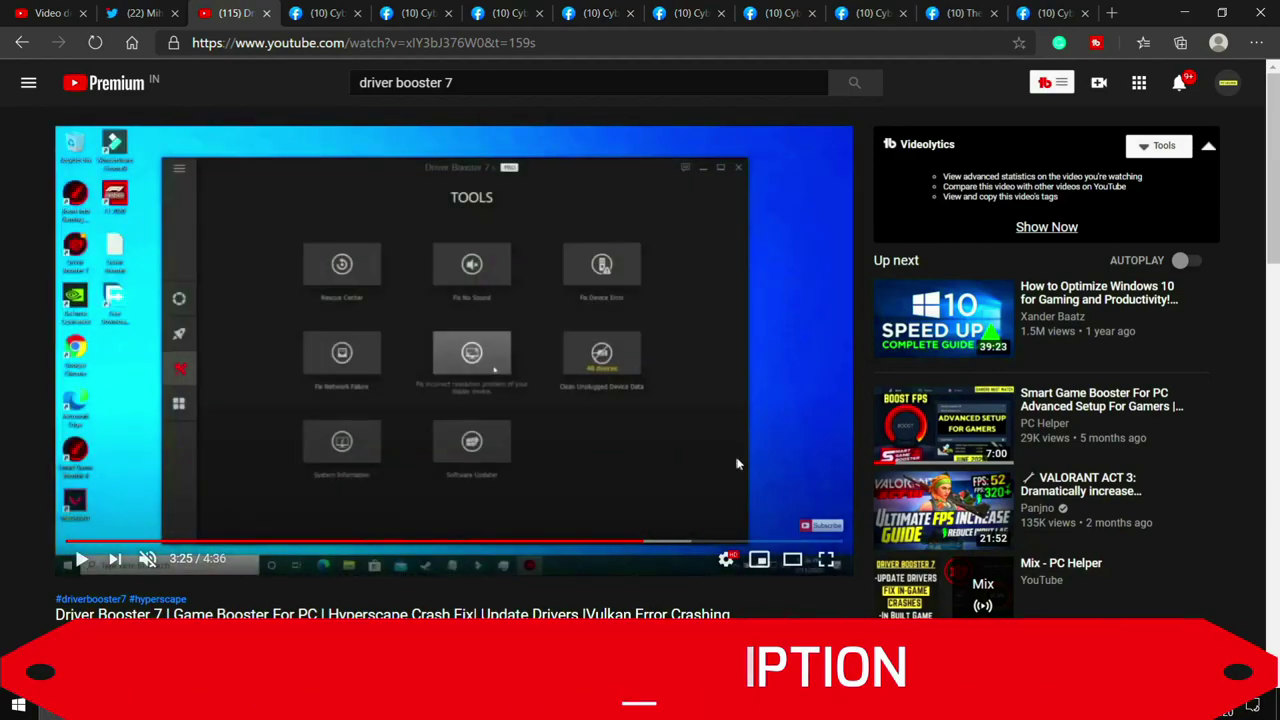
left_click(680, 543)
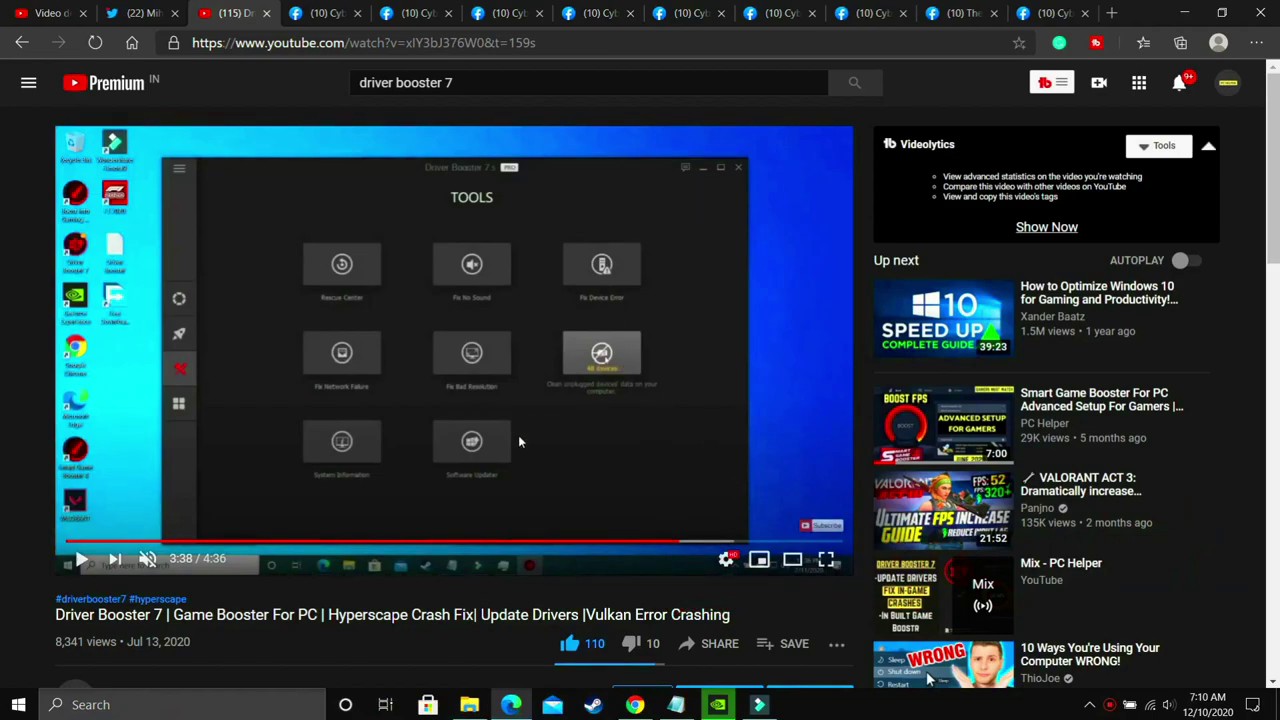
scroll(518, 435, "down", 3)
scroll(518, 435, "up", 3)
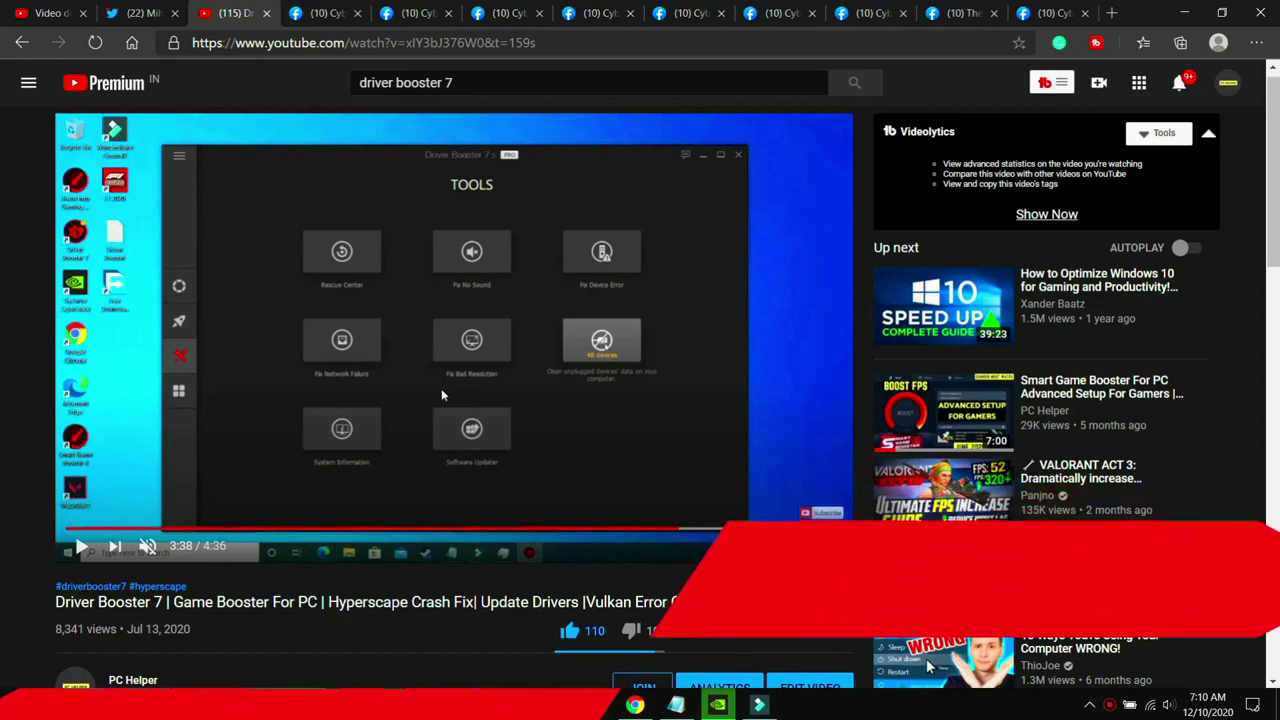
key("XF86AudioLowerVolume")
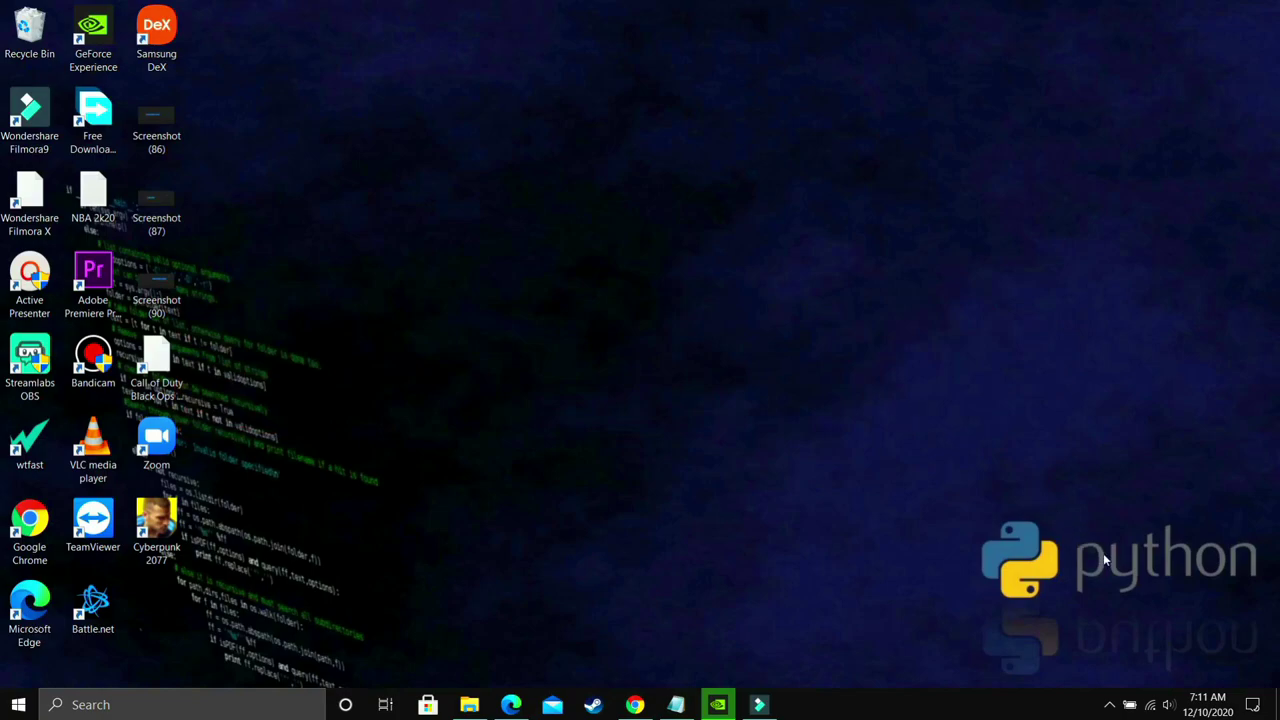
Open the Speakers playback device's Properties at the Advanced tab, showing 24 bit, 44100 Hz
right_click(1171, 708)
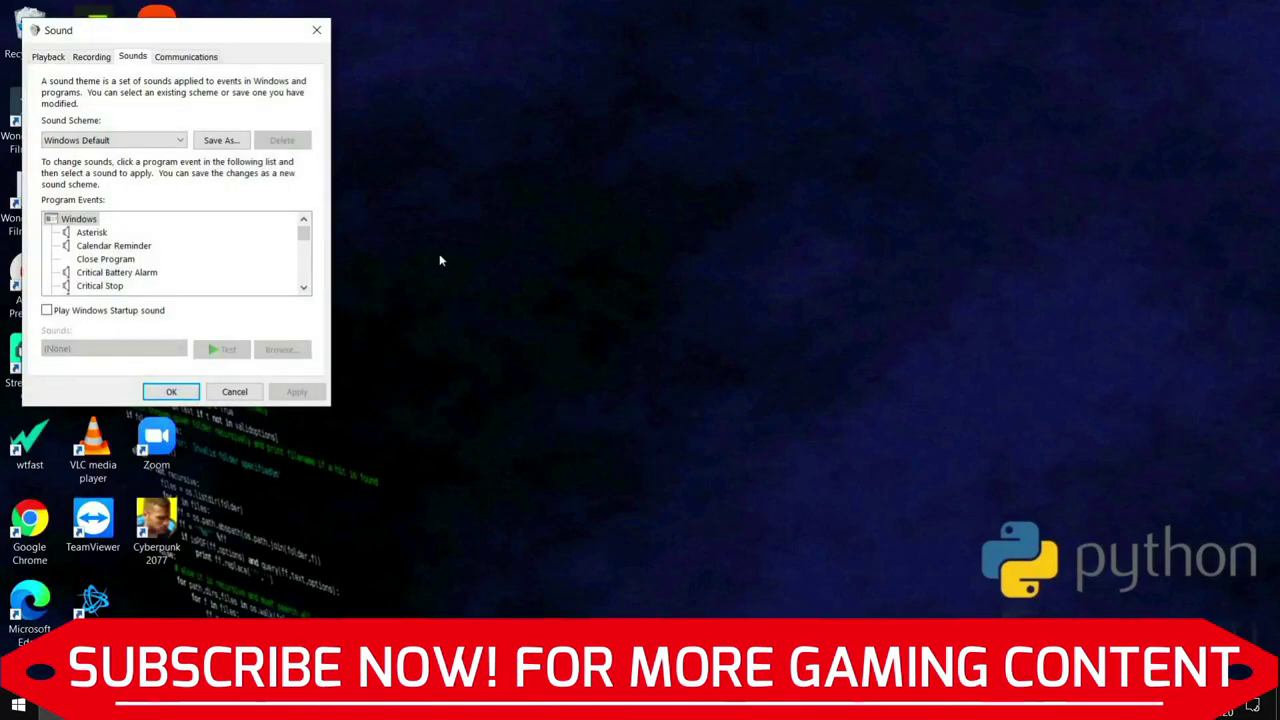
left_click_drag(86, 37, 166, 52)
left_click(133, 74)
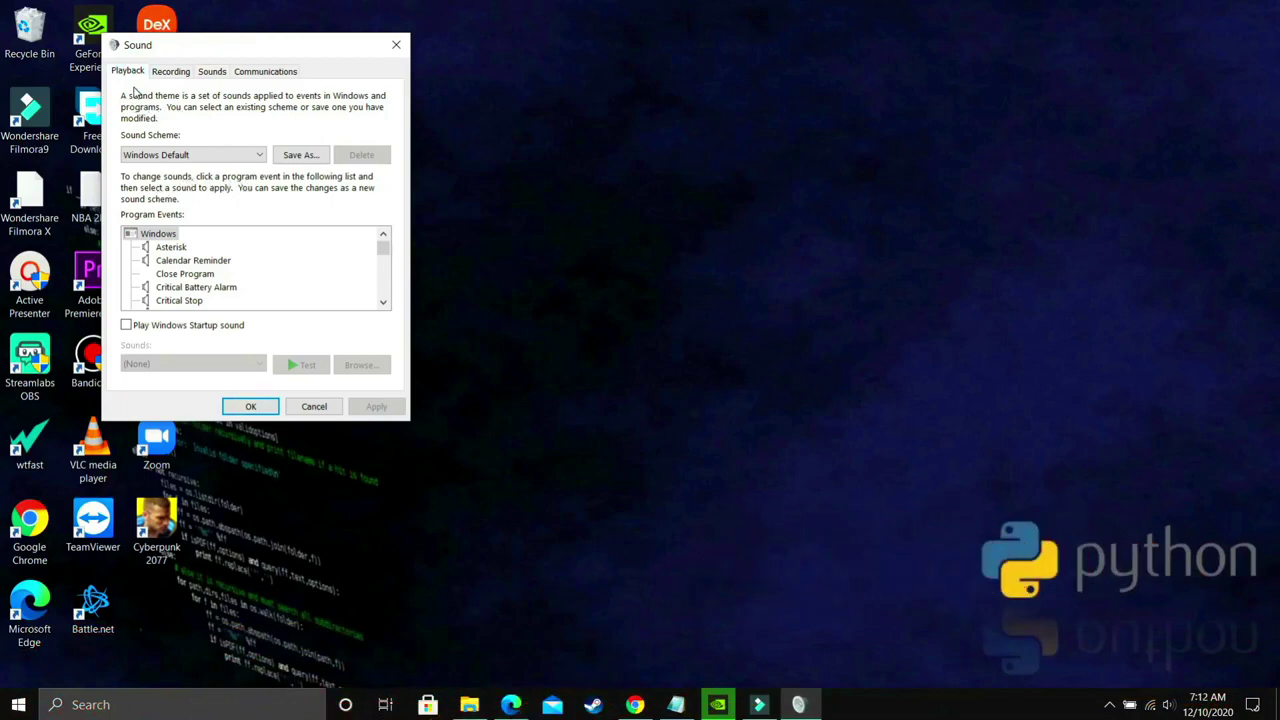
scroll(203, 200, "down", 2)
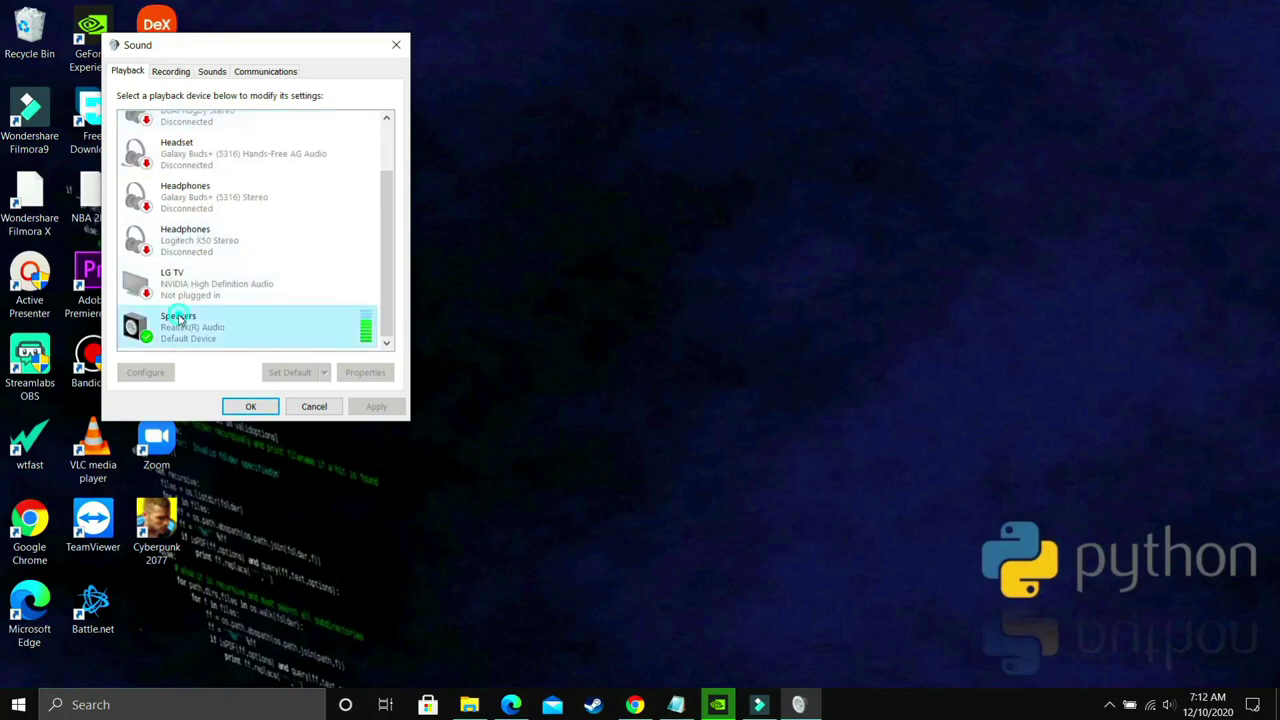
left_click(180, 320)
double_click(180, 320)
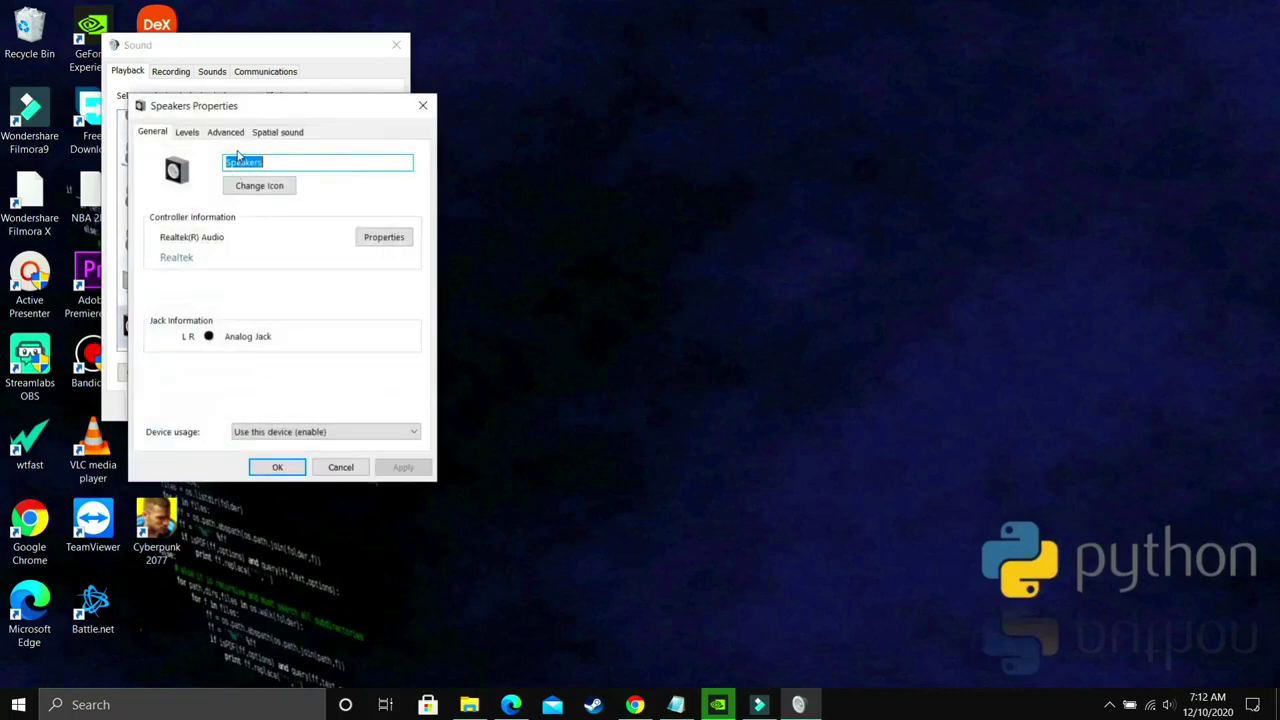
left_click(226, 132)
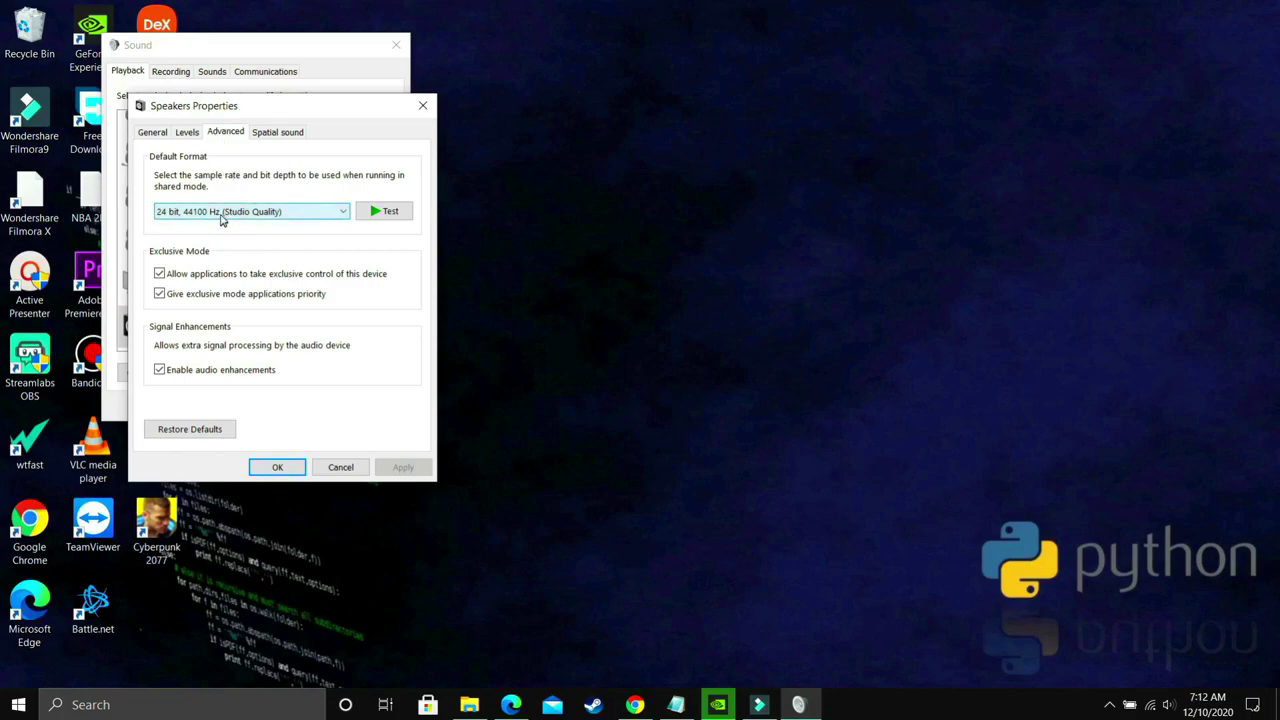
Try applying 16 bit, 44100 Hz (CD Quality), declining when warned the device is in use
left_click(227, 214)
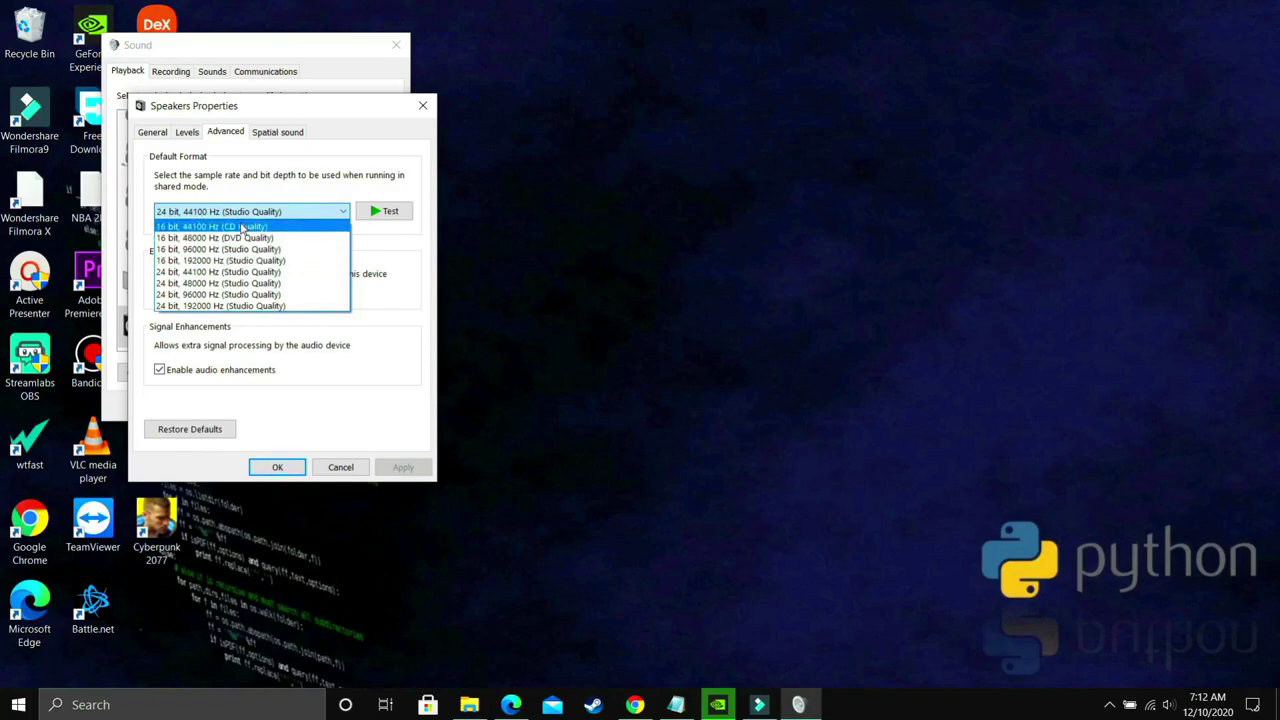
left_click(240, 227)
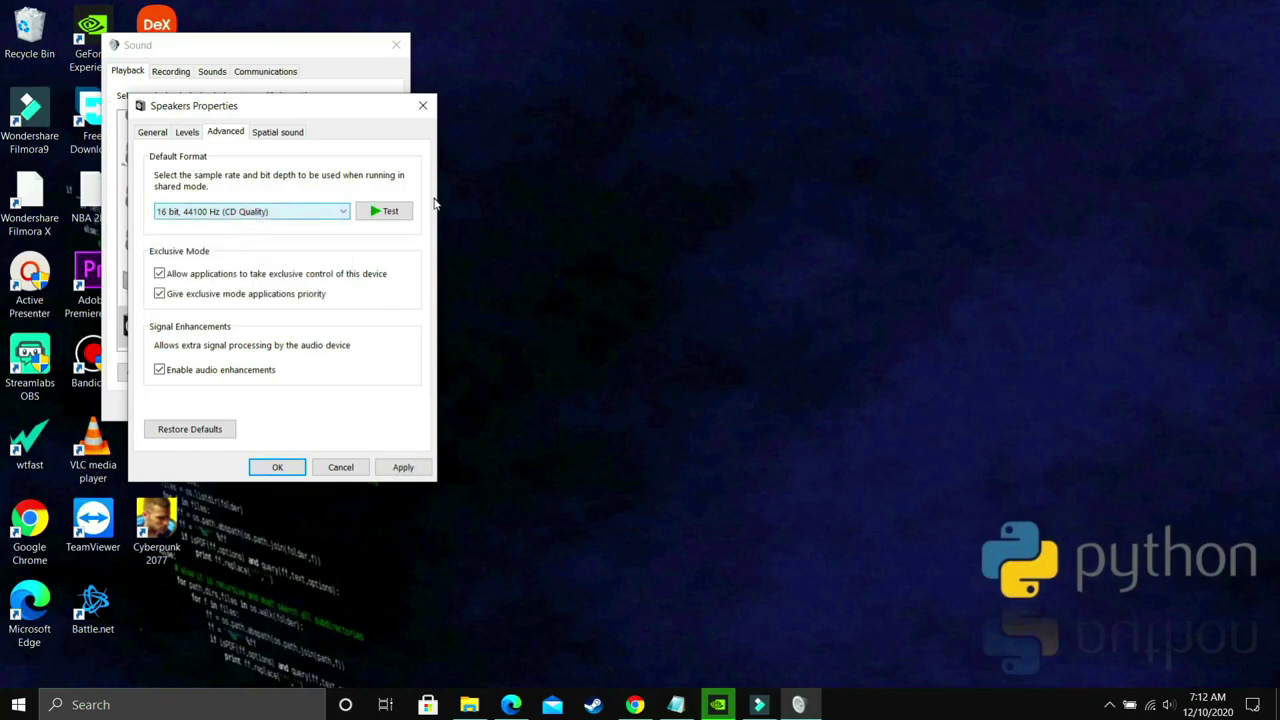
left_click(403, 468)
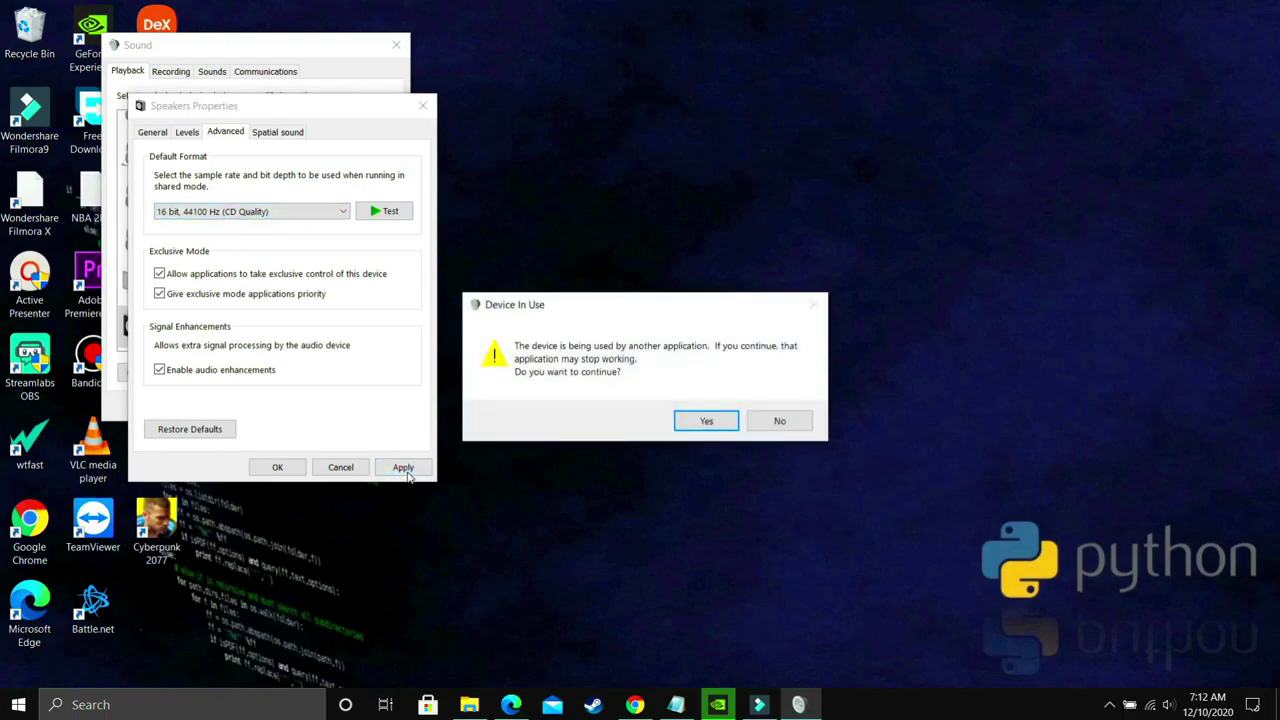
left_click(772, 421)
Switch the default format to 16 bit, 96000 Hz (Studio Quality)
left_click(250, 219)
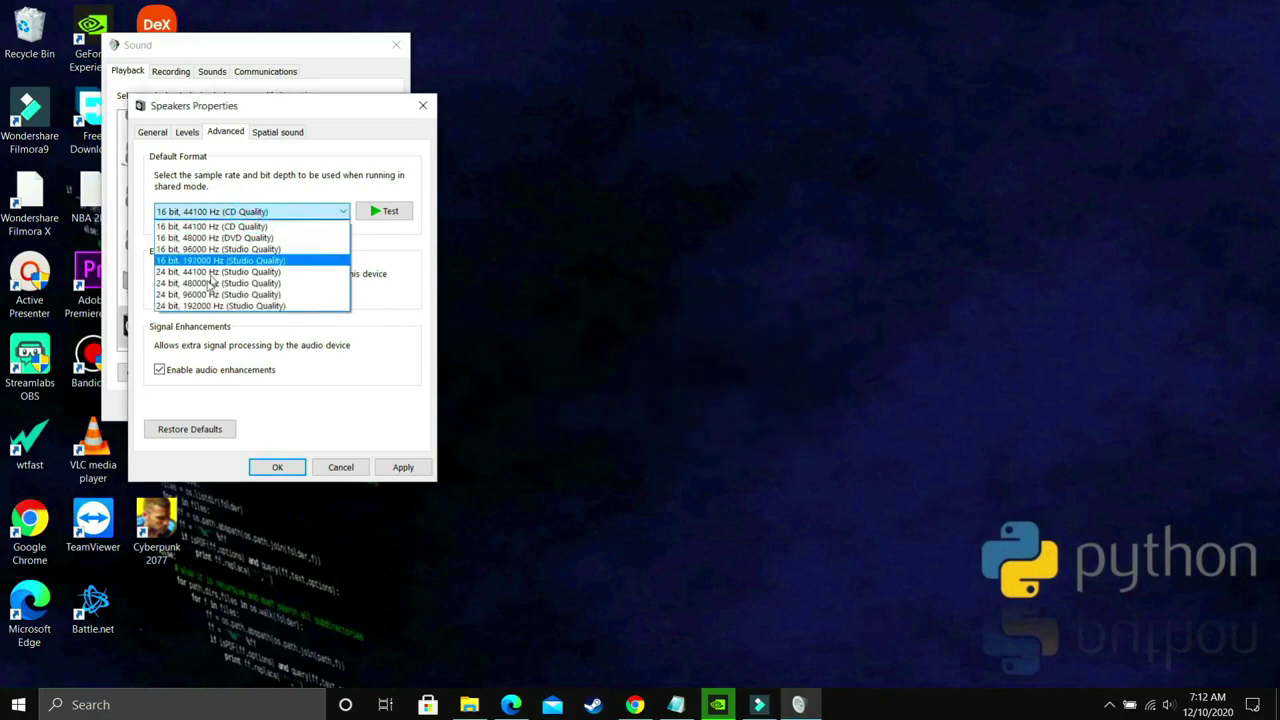
left_click(201, 241)
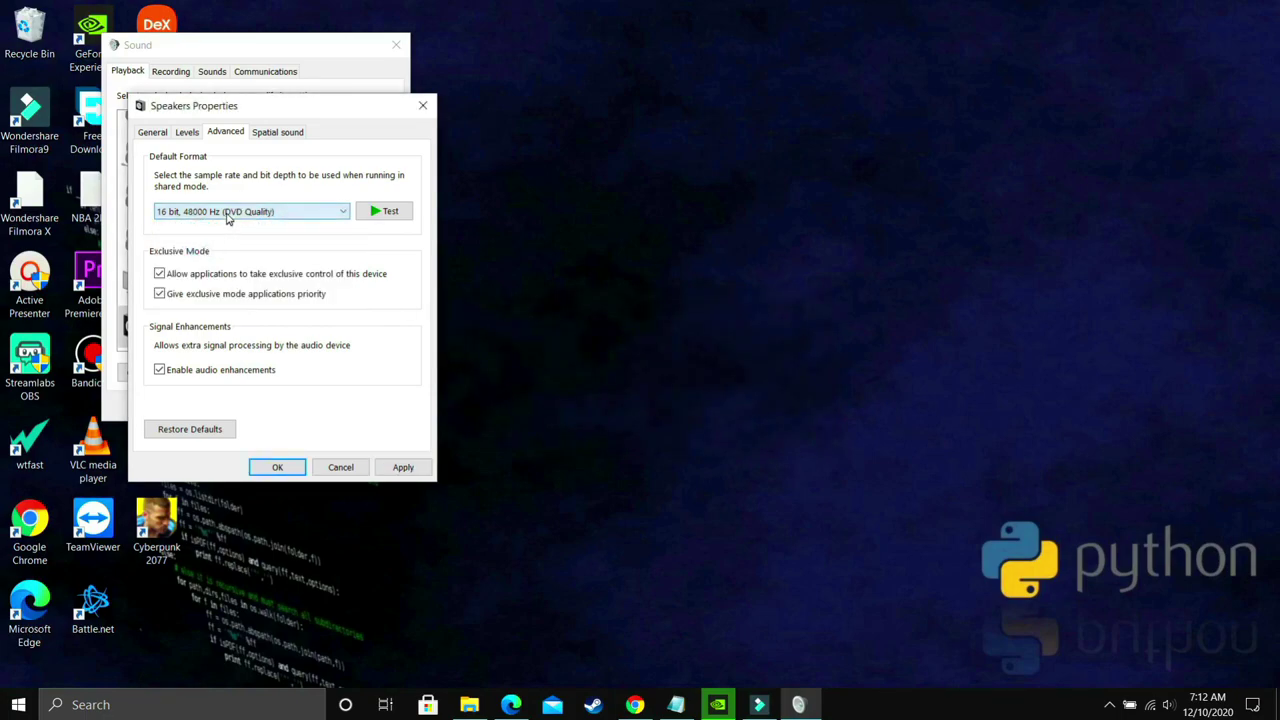
left_click(228, 213)
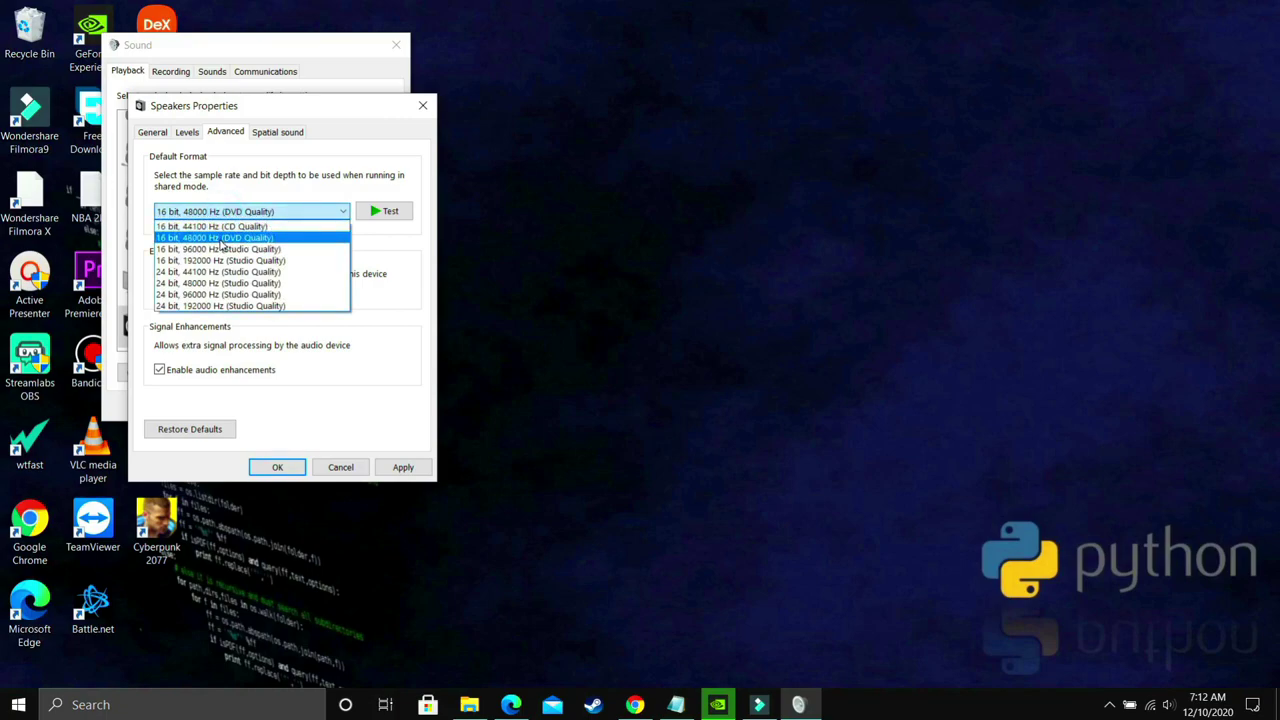
left_click(218, 248)
Apply 16 bit, 96000 Hz as the default format, confirming despite the device being in use
left_click(268, 213)
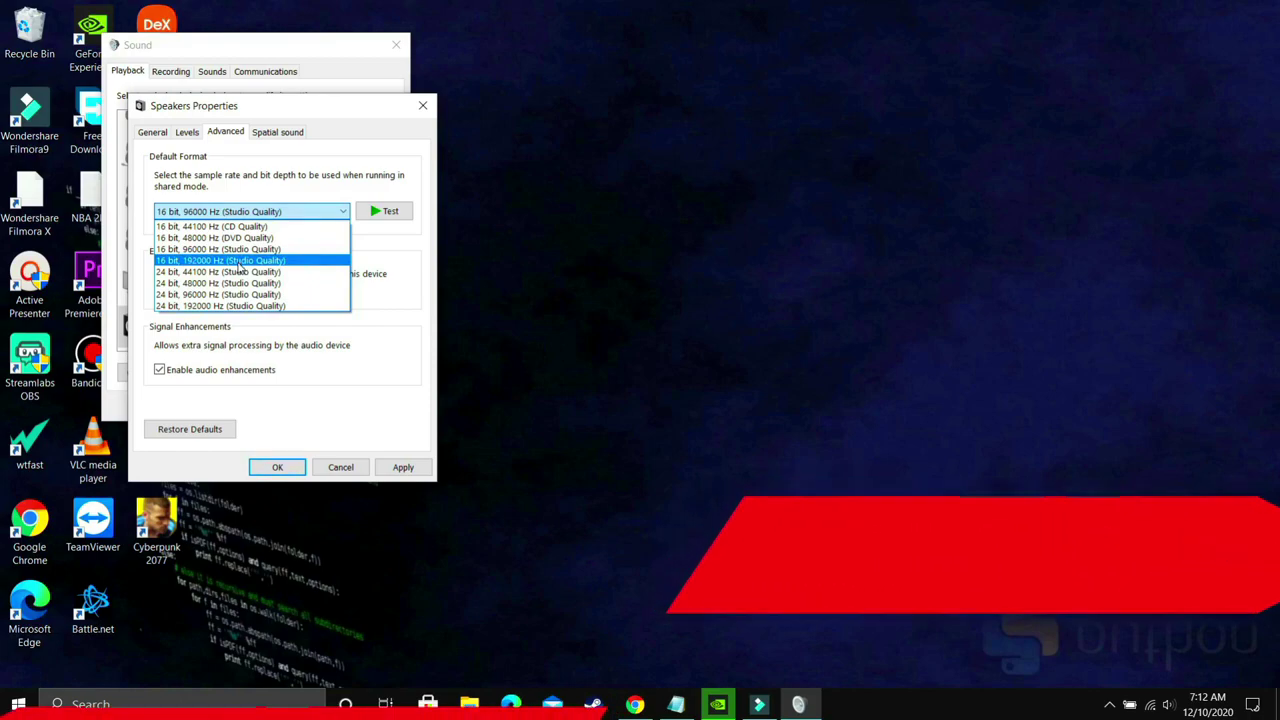
left_click(239, 263)
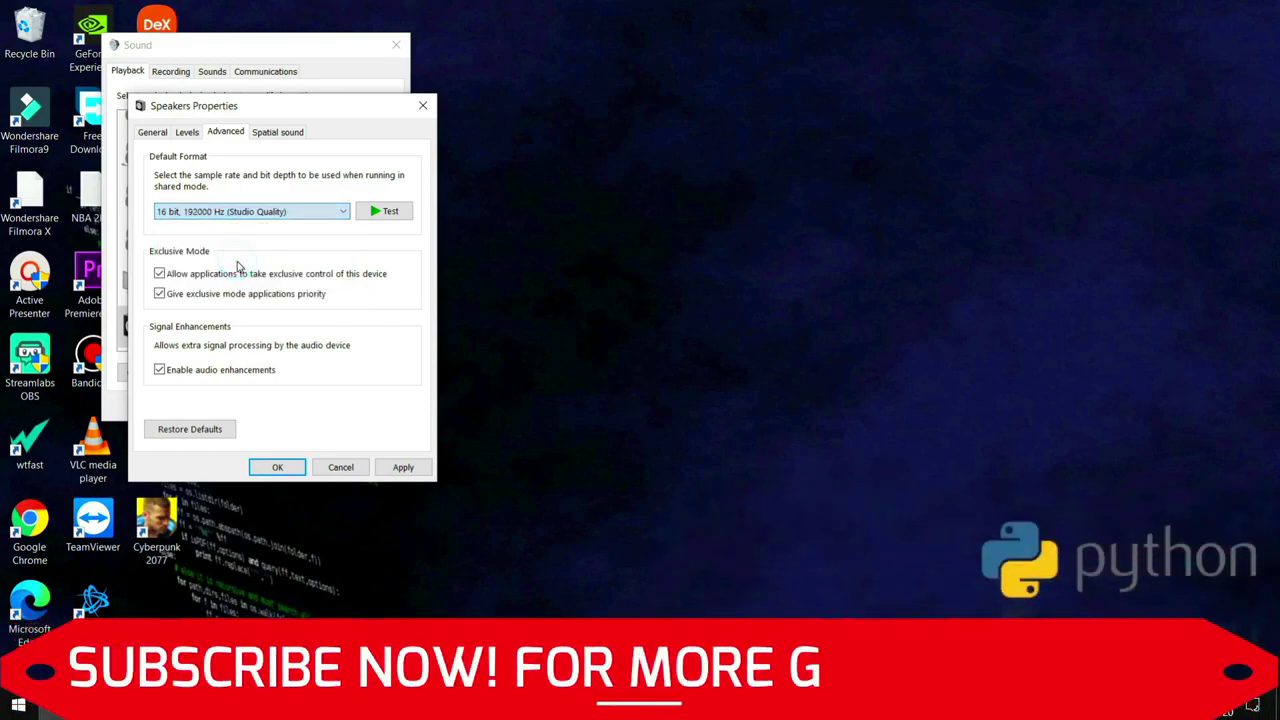
left_click(249, 212)
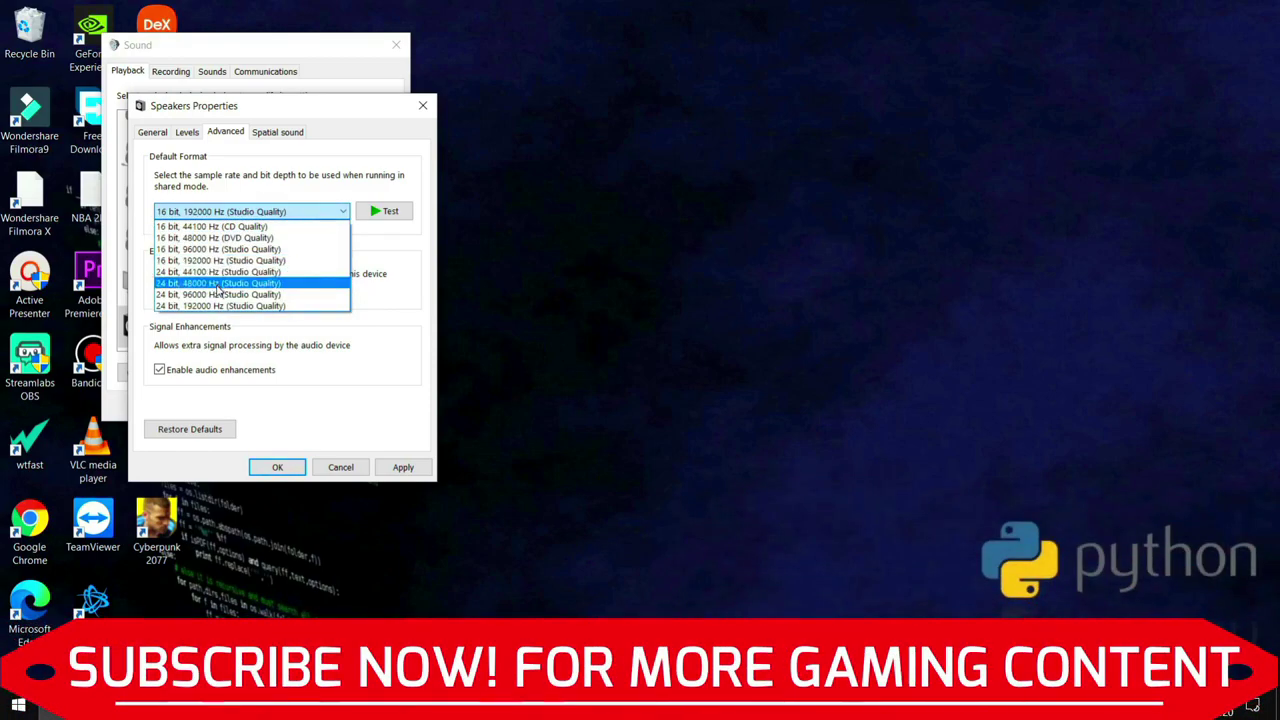
left_click(216, 283)
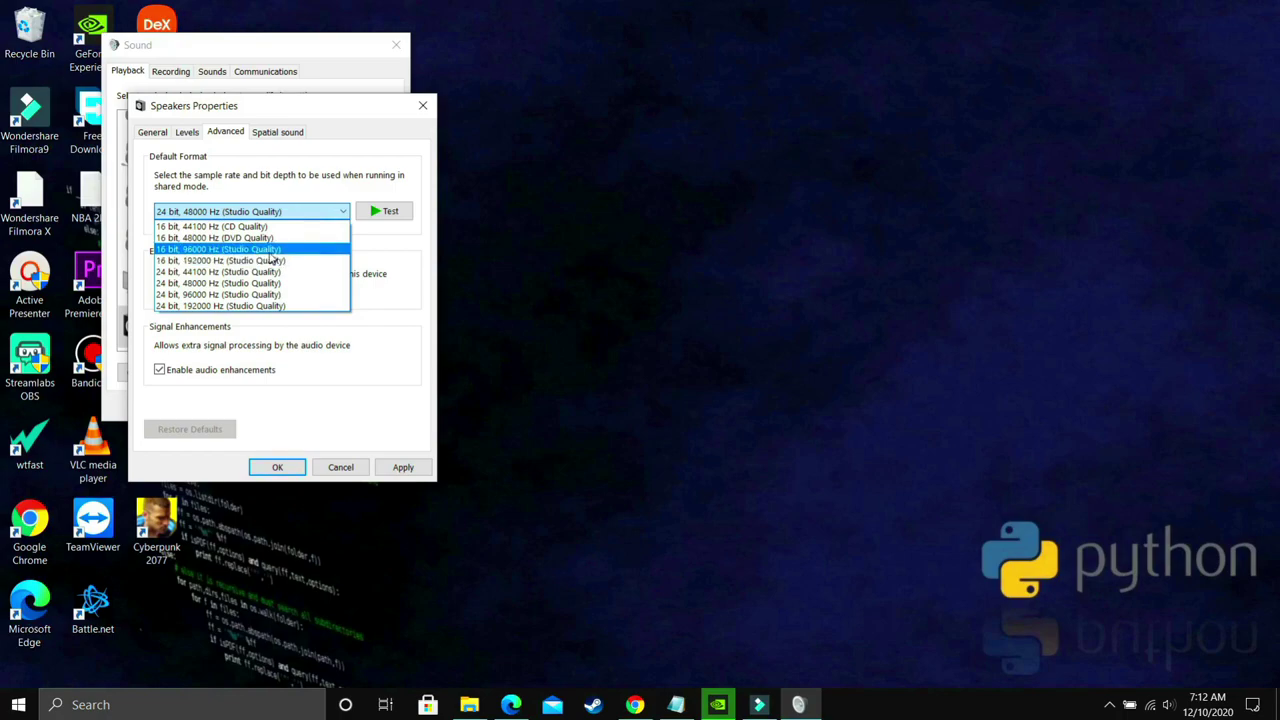
left_click(270, 250)
left_click(397, 467)
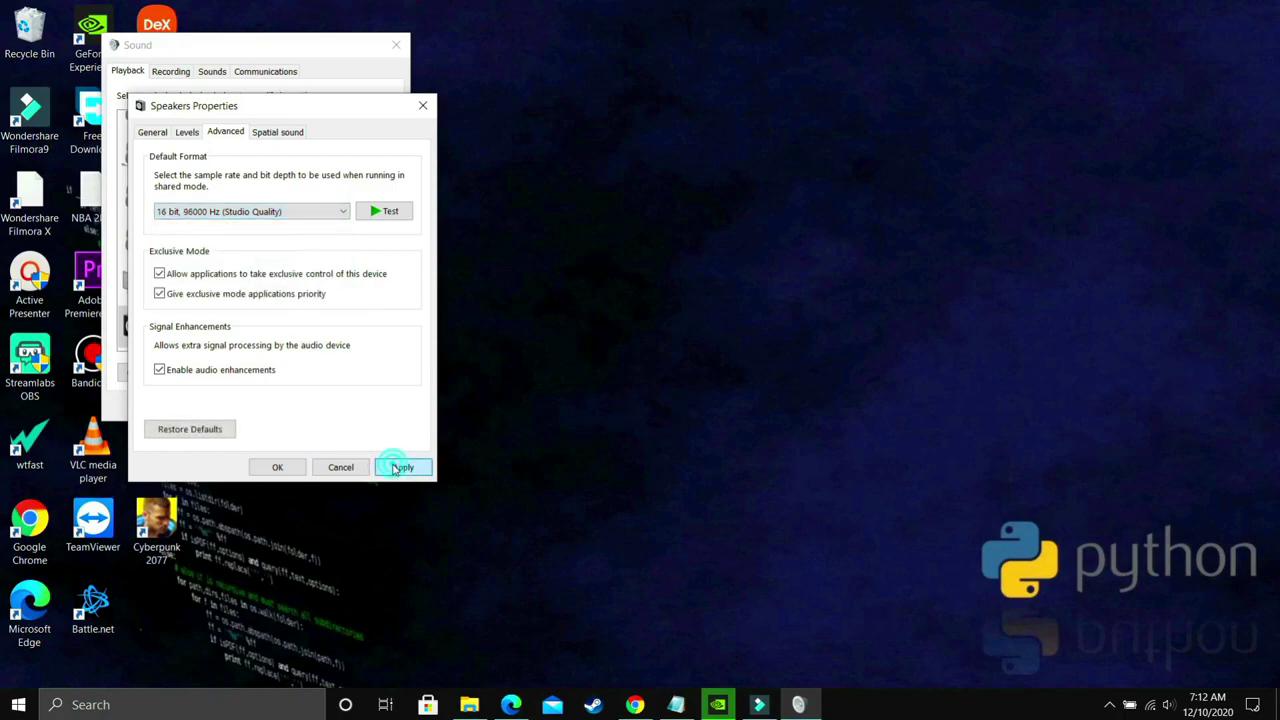
left_click(705, 421)
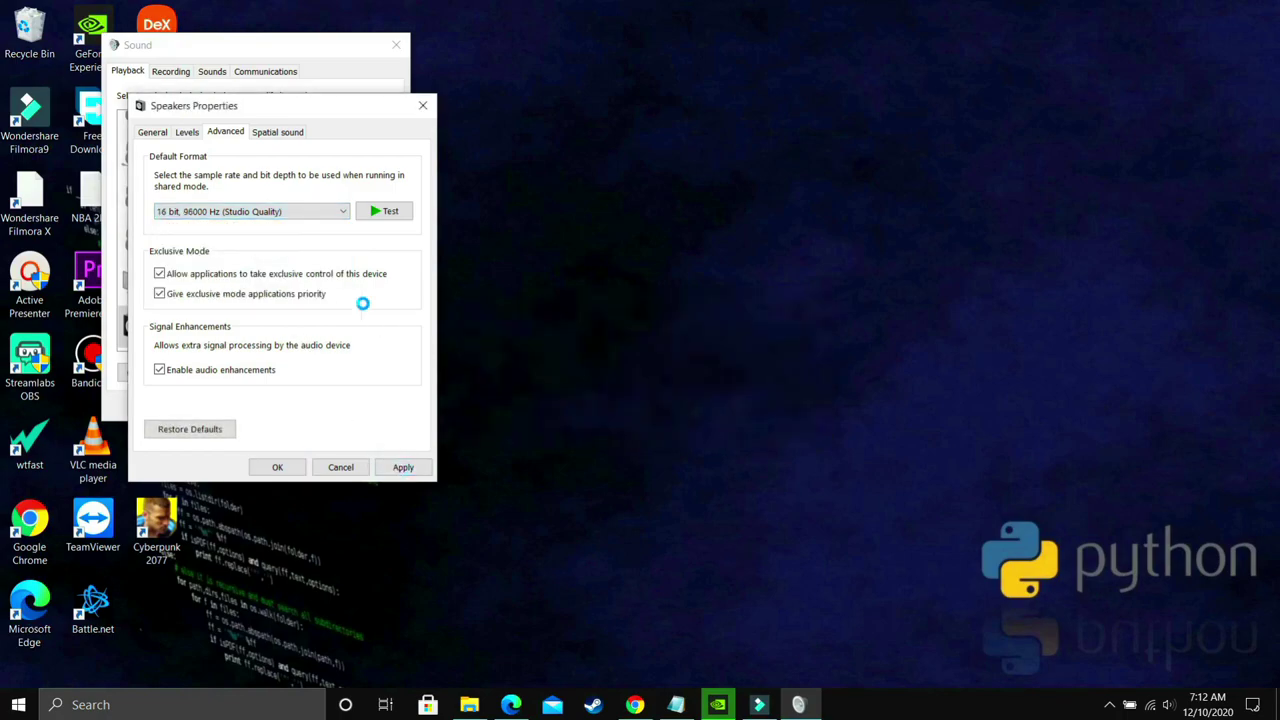
Select 24 bit, 48000 Hz (Studio Quality) as the next default format
left_click(286, 212)
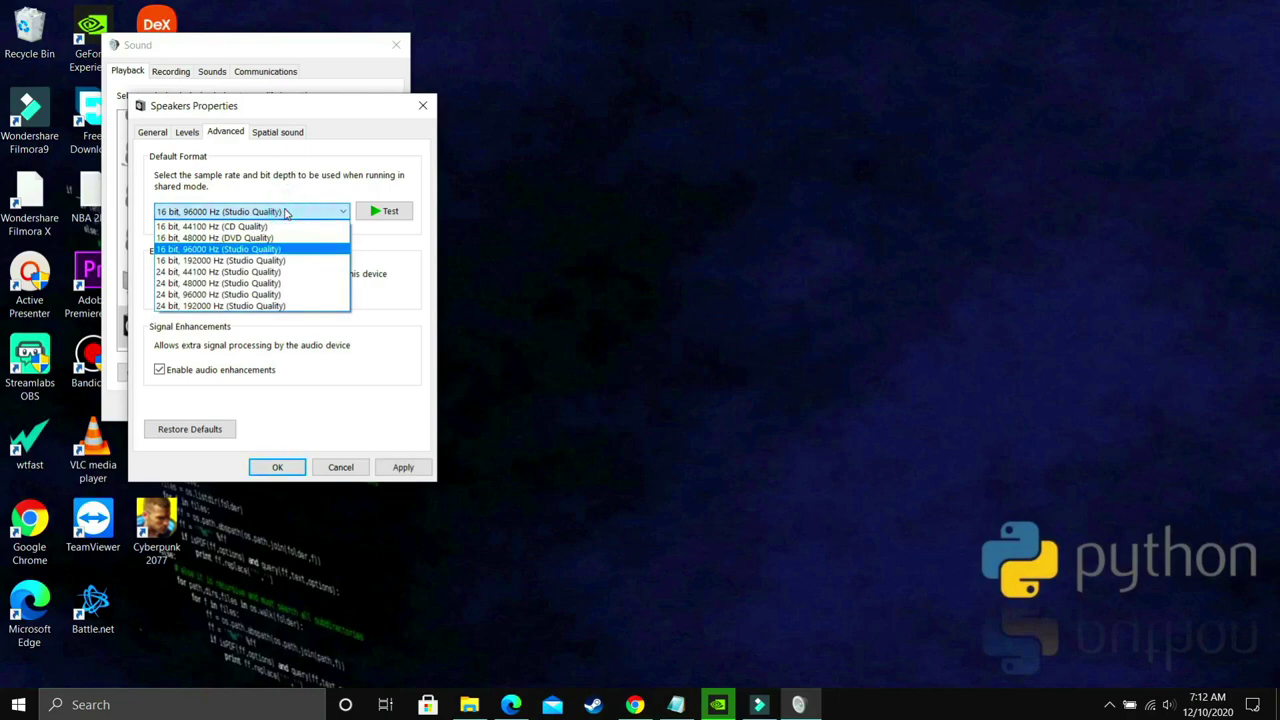
left_click(207, 262)
left_click(251, 210)
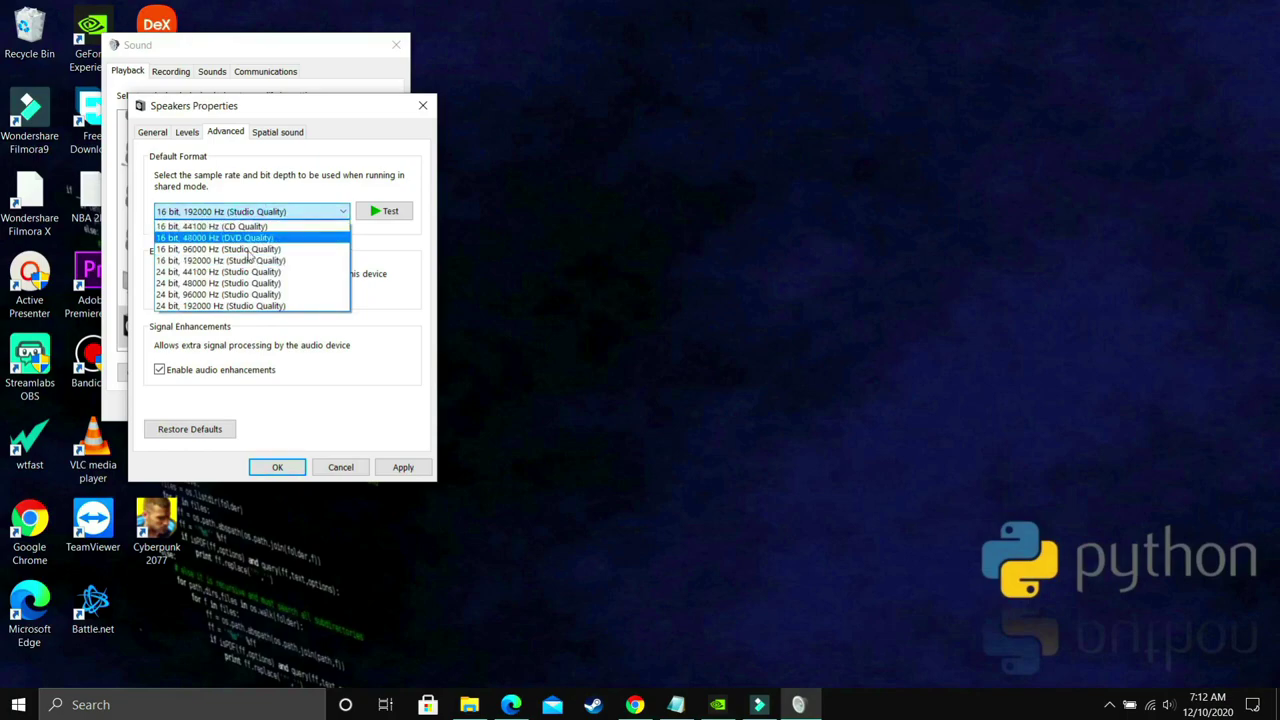
left_click(228, 284)
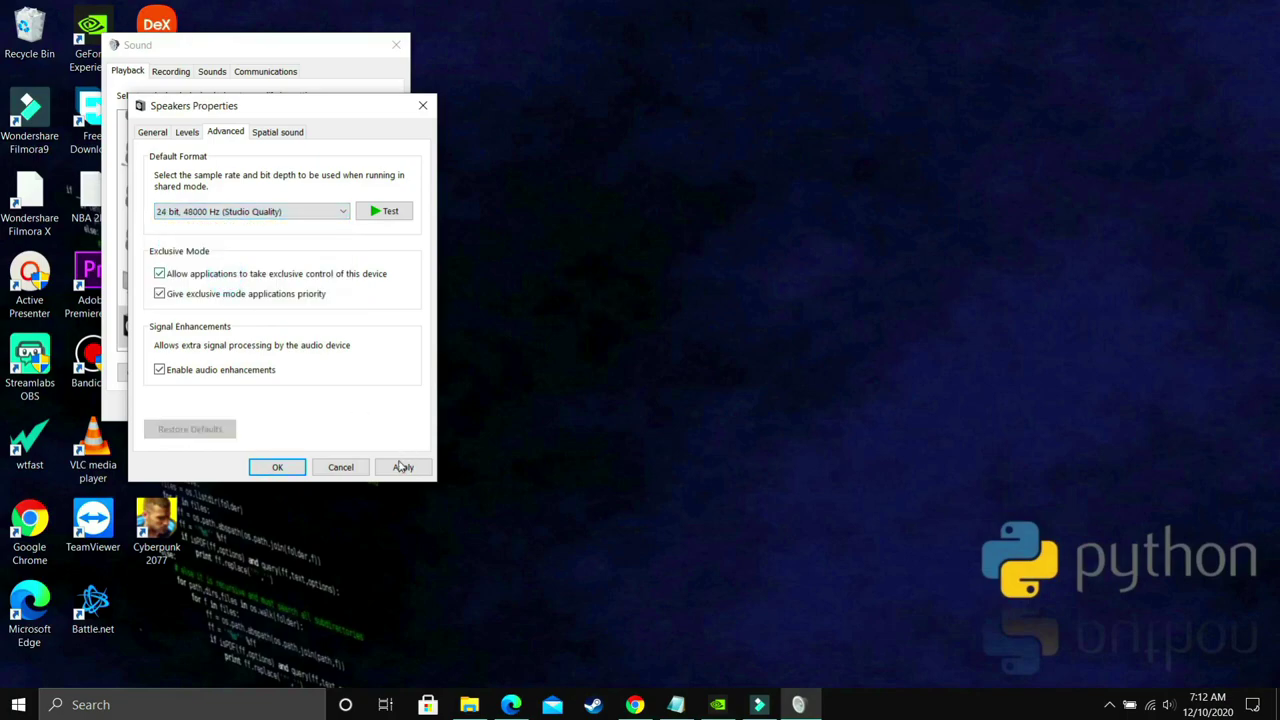
Apply 24 bit, 48000 Hz as the speakers' default format
left_click(402, 467)
left_click(267, 212)
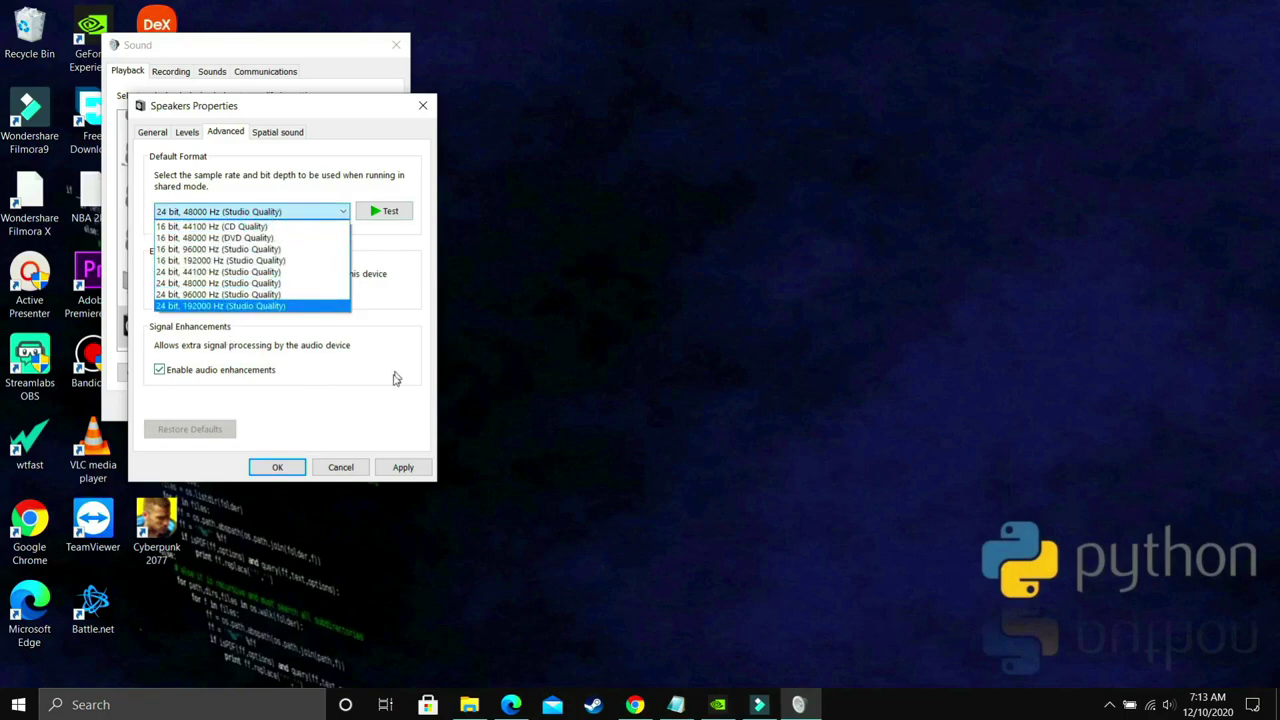
left_click(376, 402)
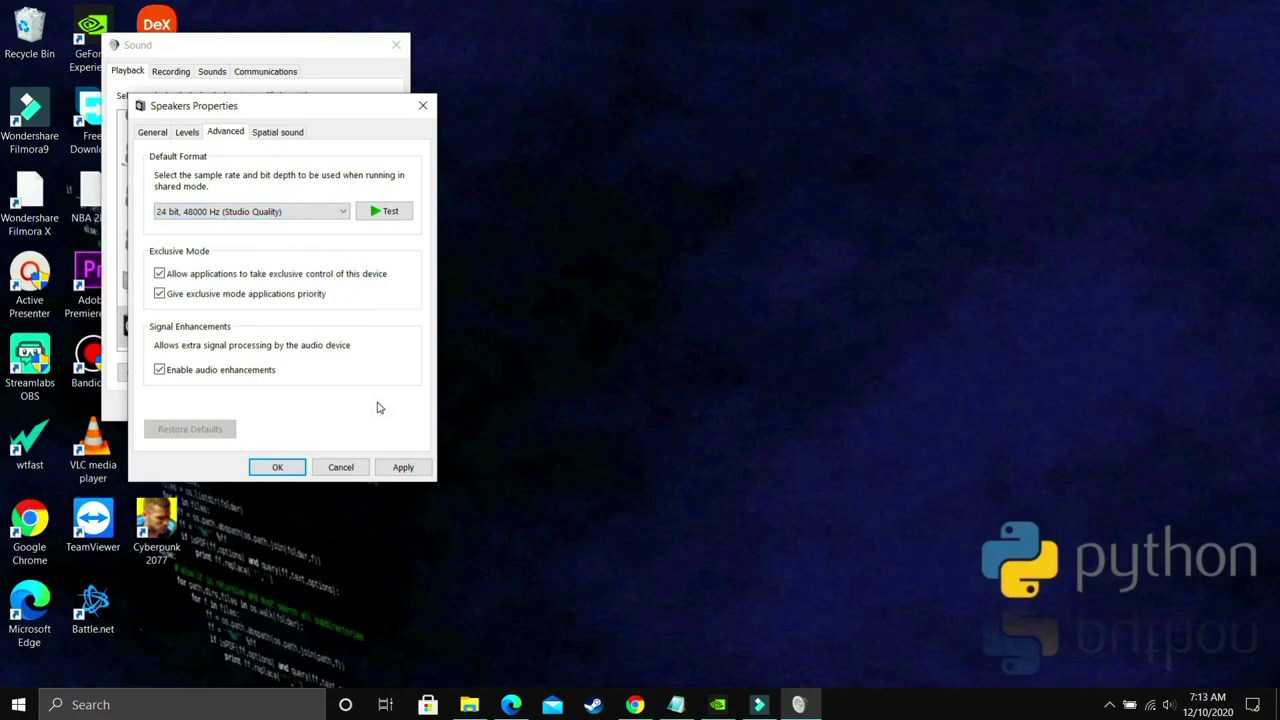
left_click(400, 466)
Apply 24 bit, 44100 Hz (Studio Quality), confirming despite the device being in use
left_click(251, 210)
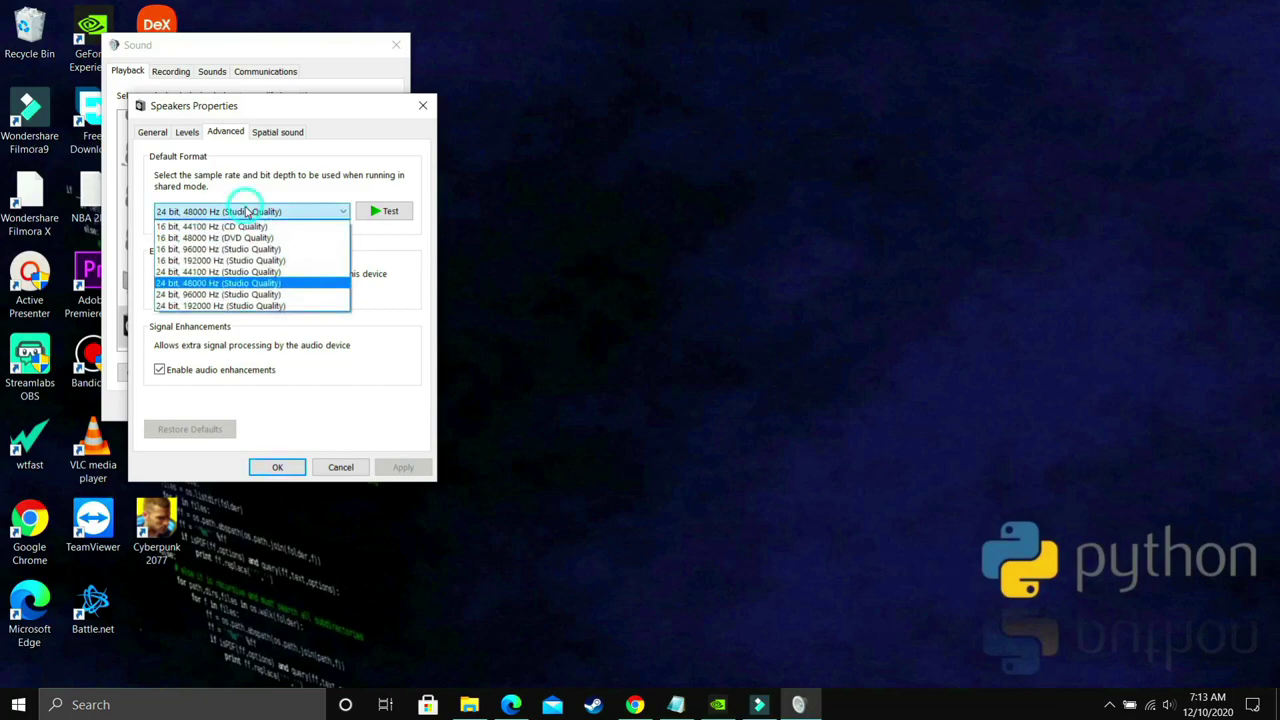
left_click(205, 274)
left_click(400, 467)
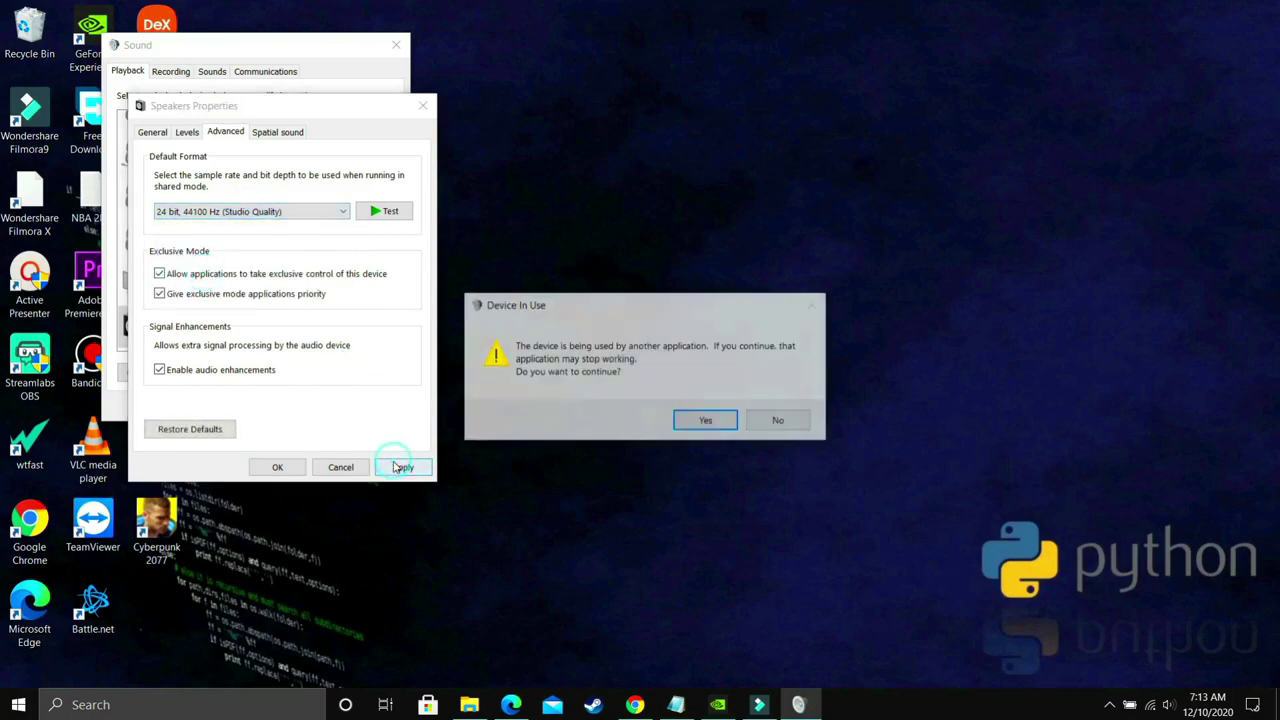
left_click(705, 420)
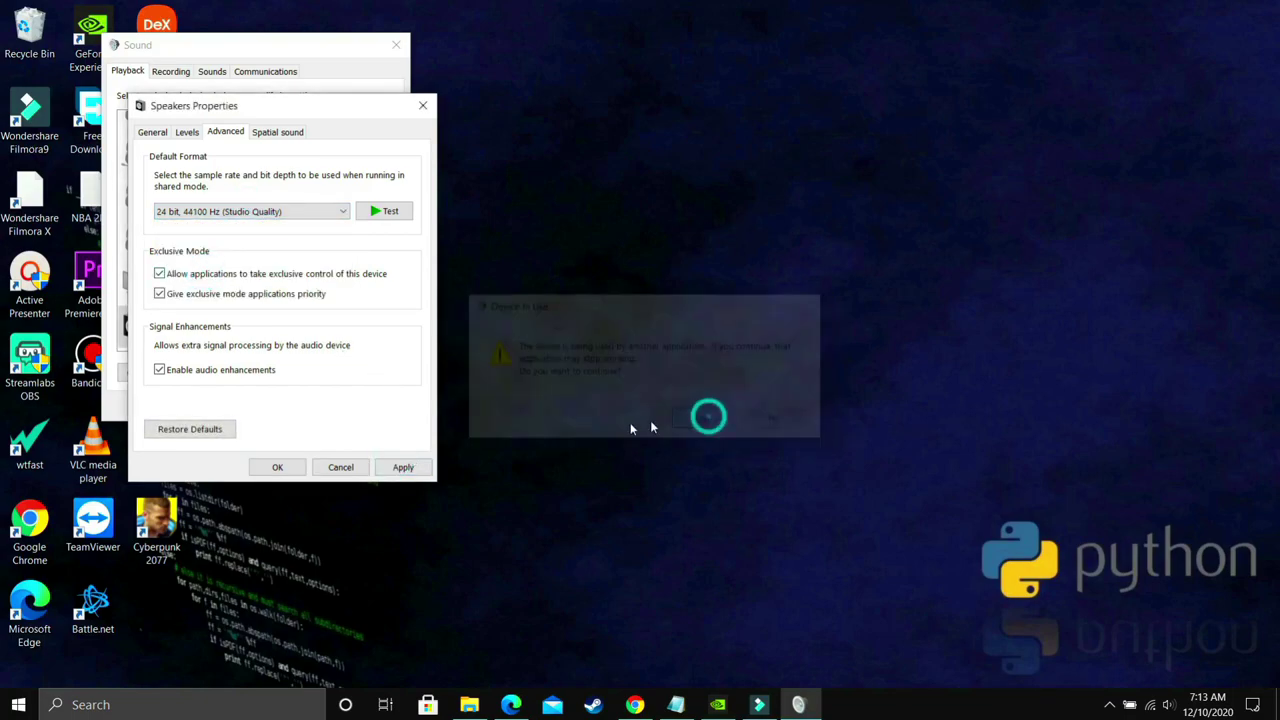
Close Speakers Properties and the Sound dialog with OK, keeping 24 bit, 44100 Hz
left_click(275, 468)
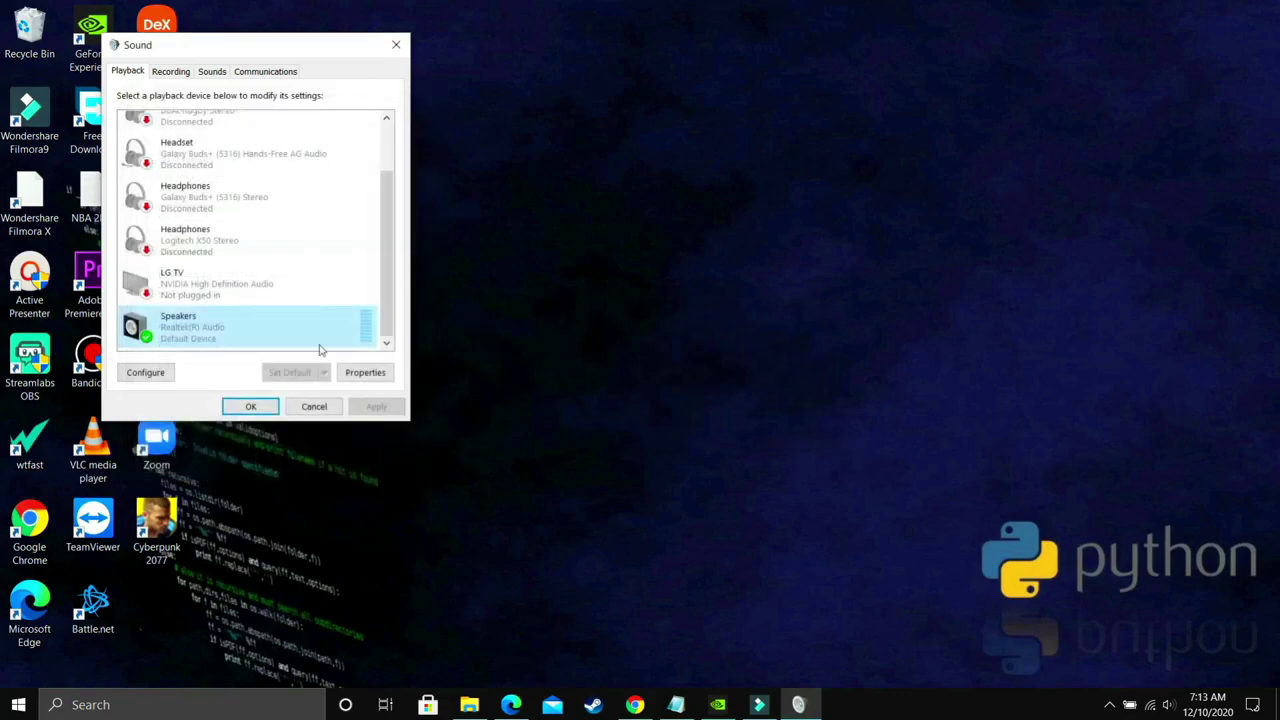
left_click(246, 406)
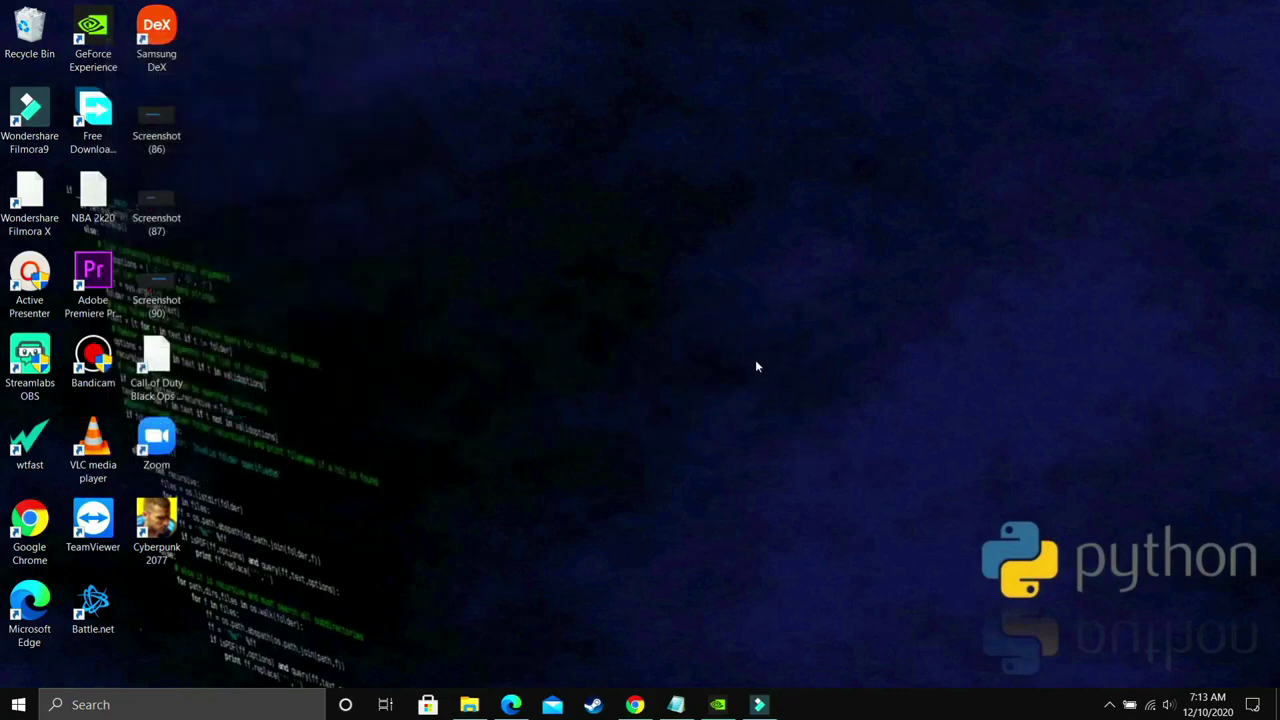